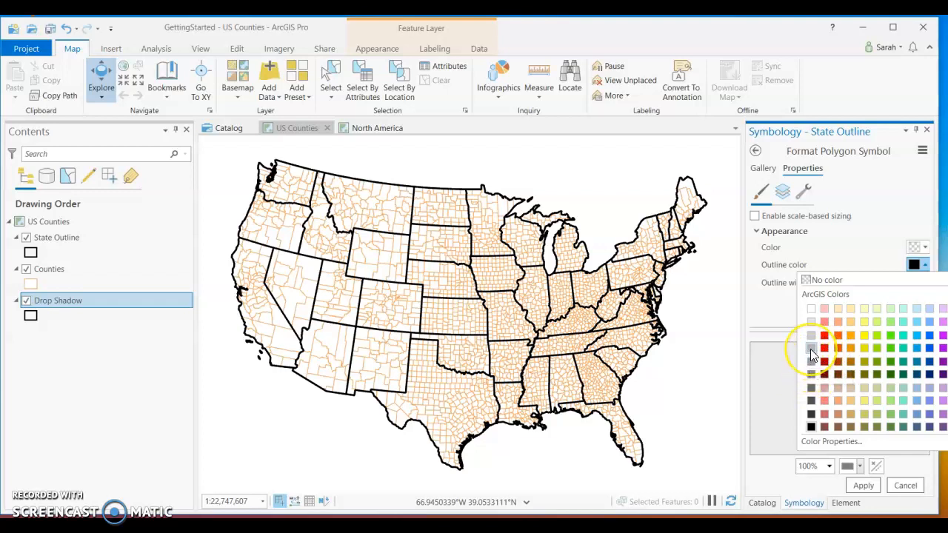
Give the Drop Shadow layer's polygon symbol a medium gray outline 4 pt wide and apply it.
{"action": "left_click", "coordinate": [812, 363]}
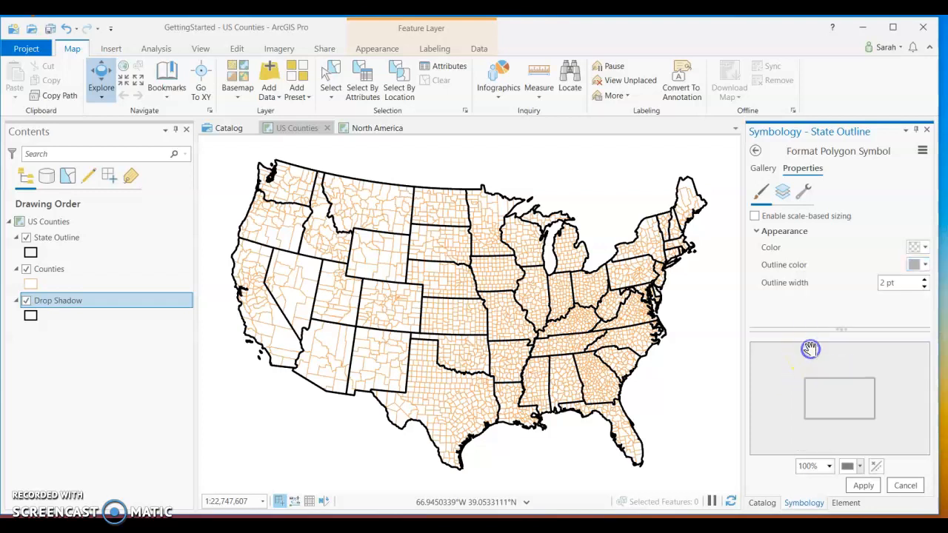
{"action": "left_click", "coordinate": [924, 279]}
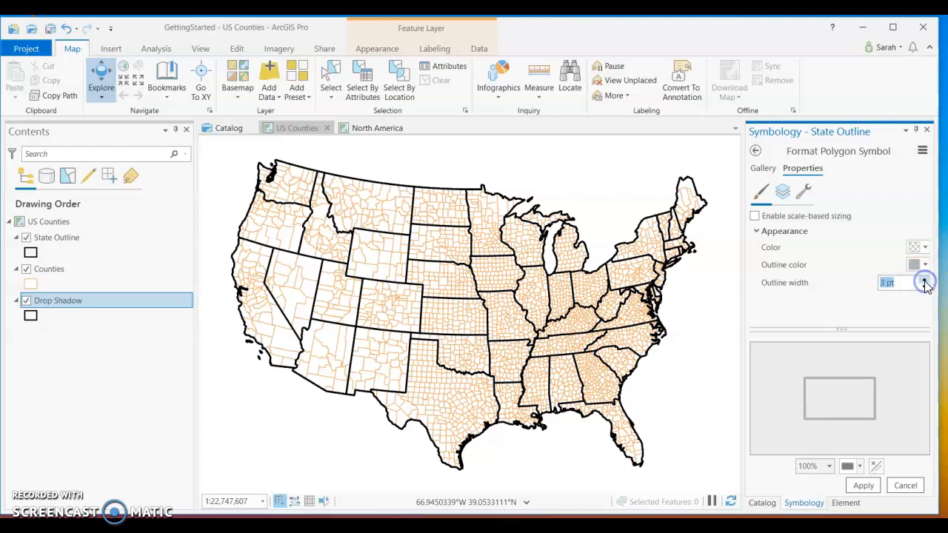
{"action": "left_click", "coordinate": [867, 488]}
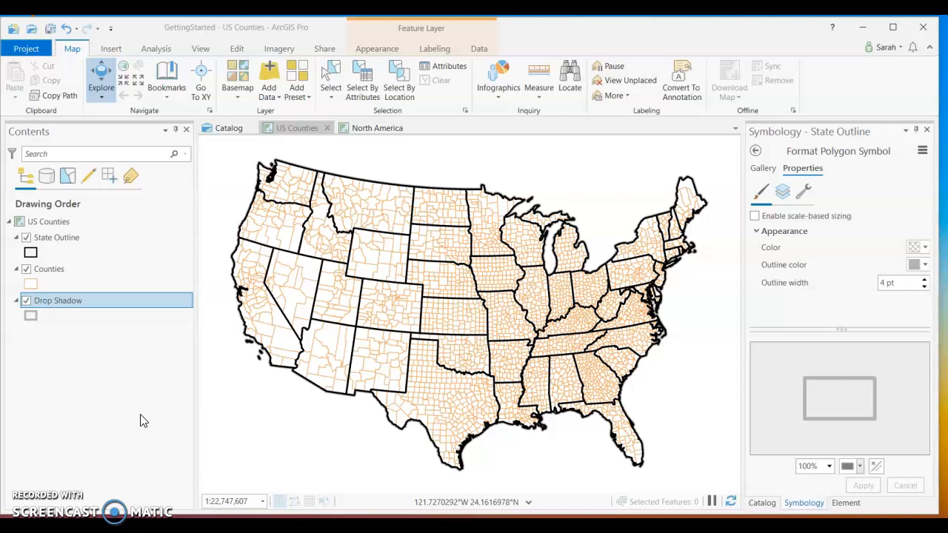
In the North America map, set the broken Cntry_NAmerica layer's data source to Cntry_NAmerica.shp in the GettingStartedData2 folder.
{"action": "left_click", "coordinate": [133, 404]}
{"action": "left_click", "coordinate": [83, 316]}
{"action": "left_click", "coordinate": [376, 128]}
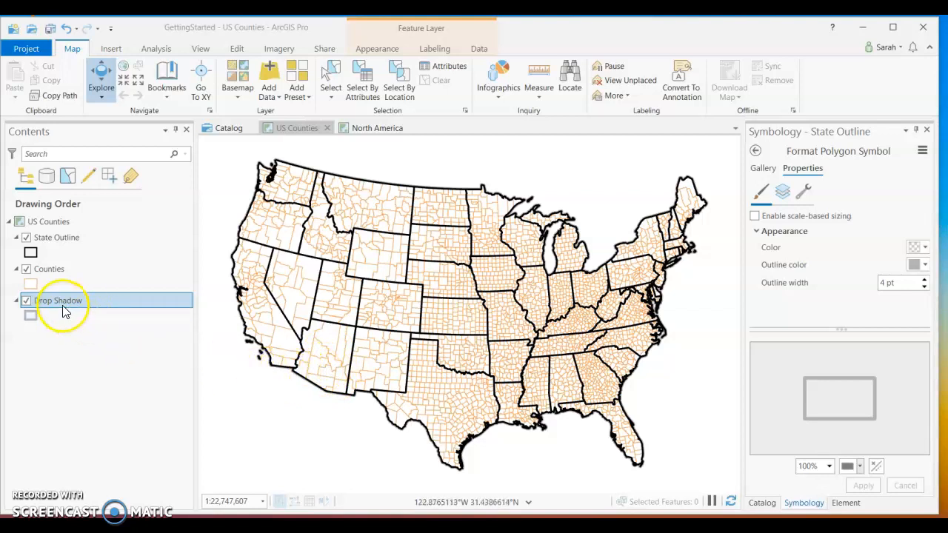
{"action": "left_click", "coordinate": [371, 132]}
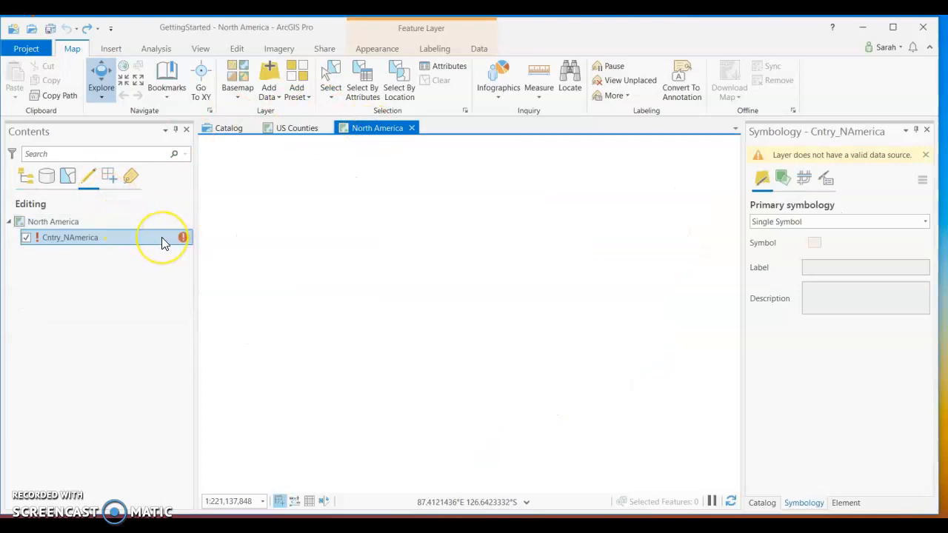
{"action": "right_click", "coordinate": [163, 241]}
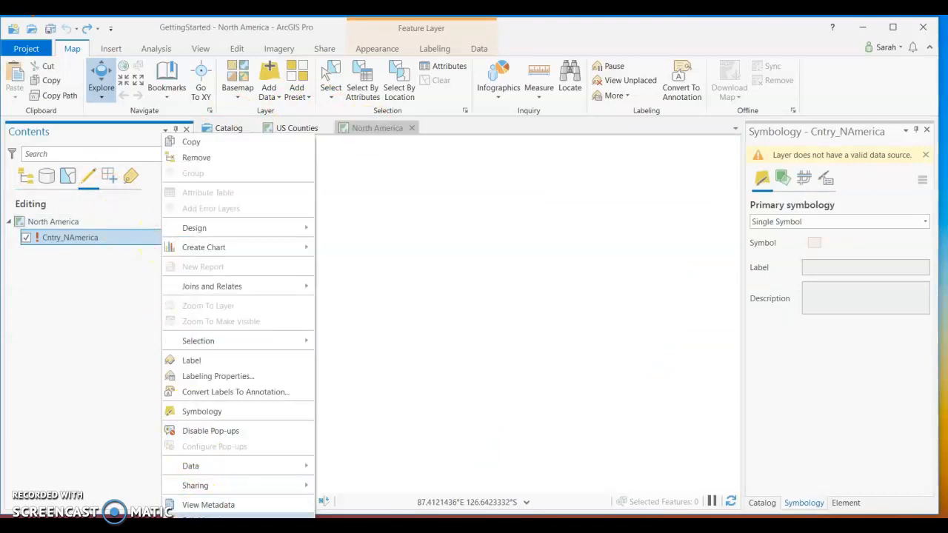
{"action": "left_click", "coordinate": [208, 517]}
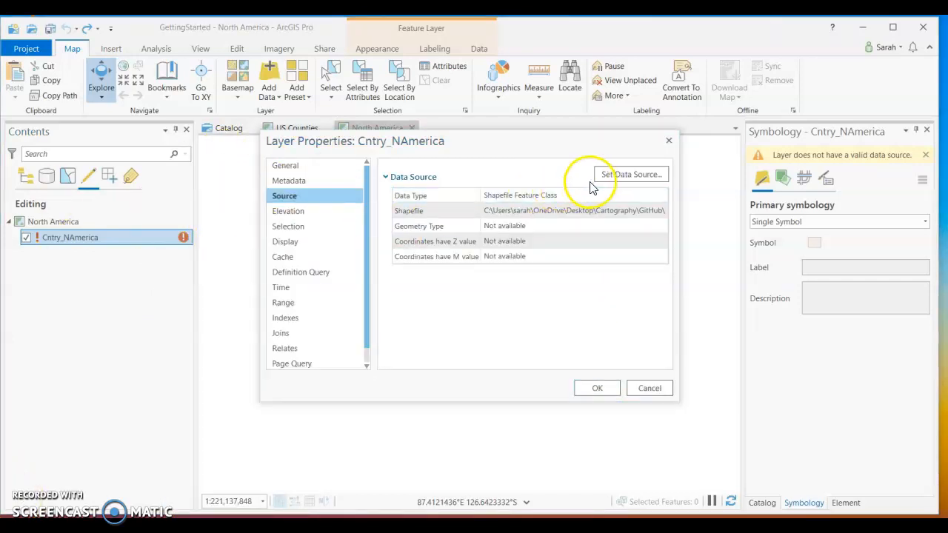
{"action": "left_click", "coordinate": [635, 176]}
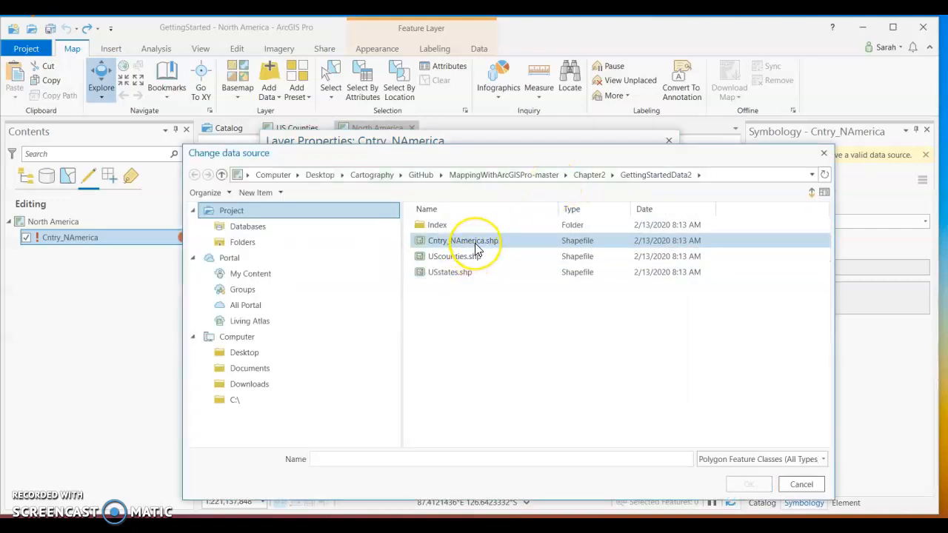
{"action": "left_click", "coordinate": [476, 247]}
{"action": "left_click", "coordinate": [750, 484]}
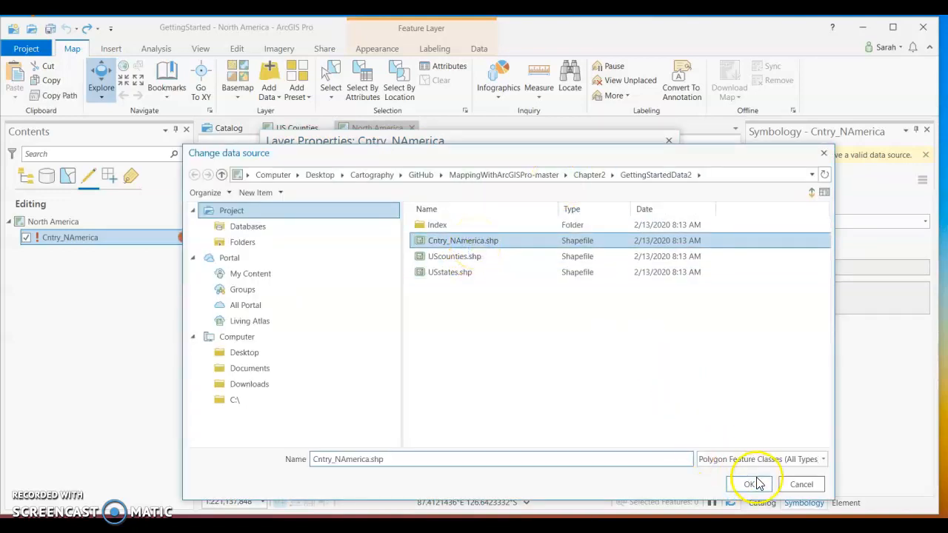
{"action": "left_click", "coordinate": [601, 387]}
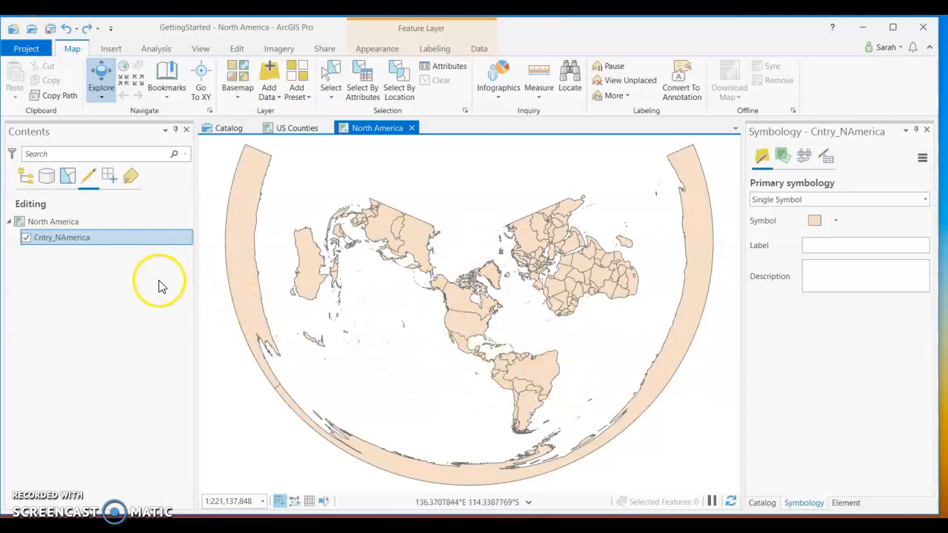
Open the attribute table of the repaired Cntry_NAmerica layer.
{"action": "left_click", "coordinate": [60, 246]}
{"action": "right_click", "coordinate": [60, 246]}
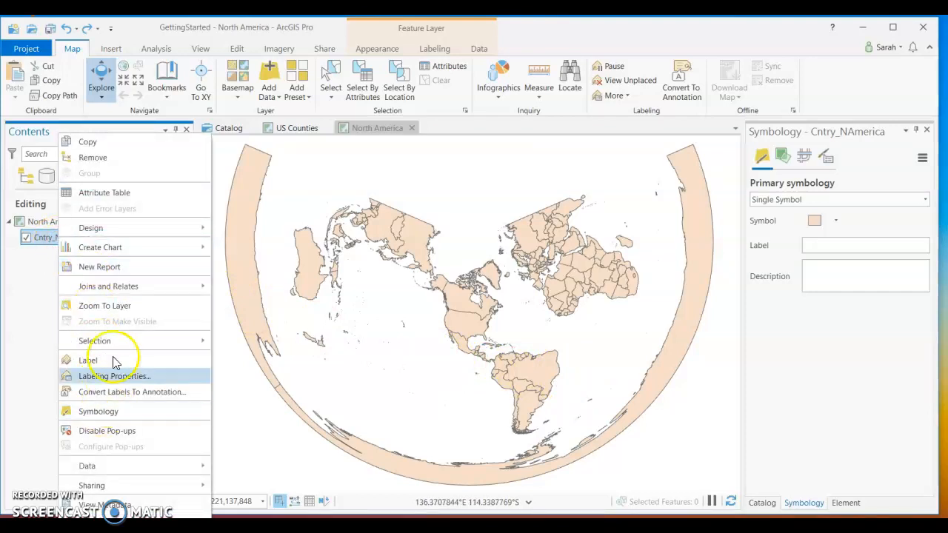
{"action": "left_click", "coordinate": [121, 194]}
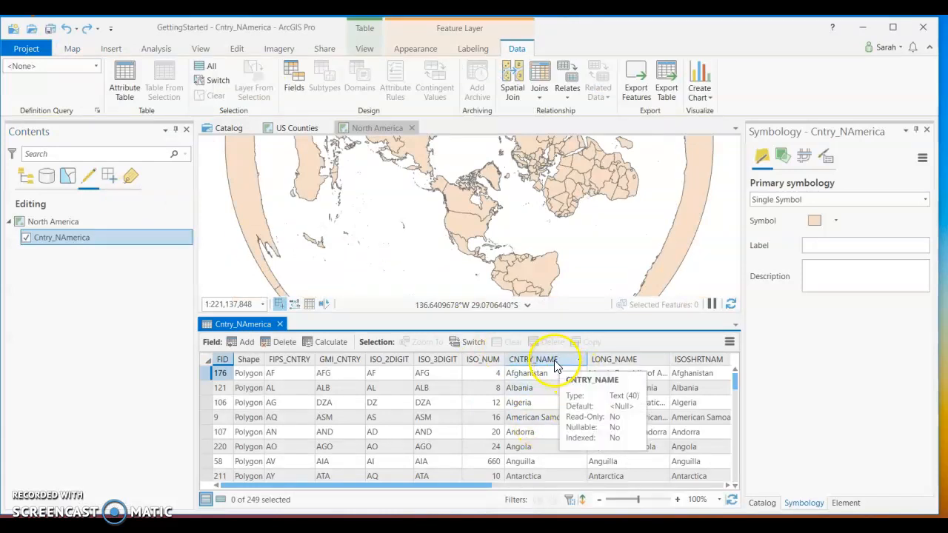
Find the United States in the CNTRY_NAME column of the attribute table and select its whole record.
{"action": "scroll", "coordinate": [391, 417], "scroll_direction": "down", "scroll_amount": 4}
{"action": "scroll", "coordinate": [391, 416], "scroll_direction": "down", "scroll_amount": 10}
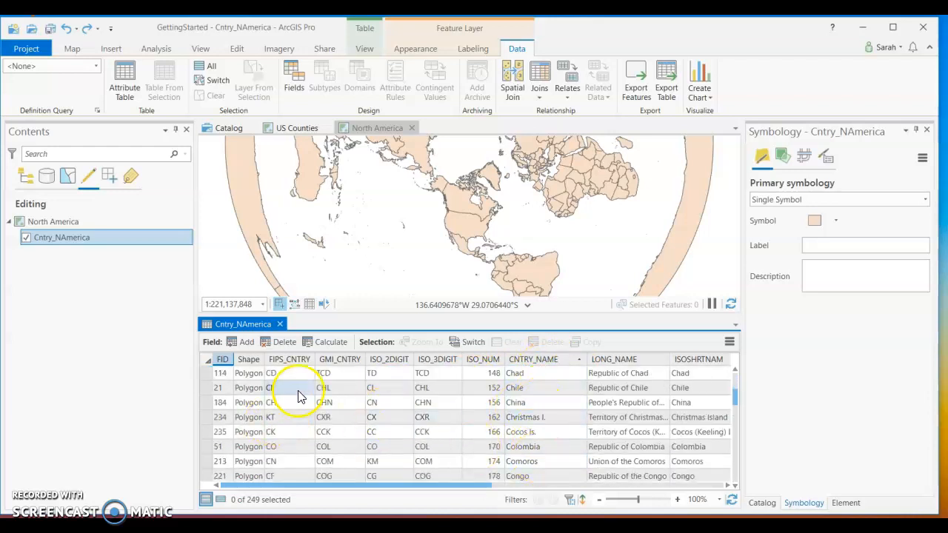
{"action": "scroll", "coordinate": [539, 409], "scroll_direction": "down", "scroll_amount": 9}
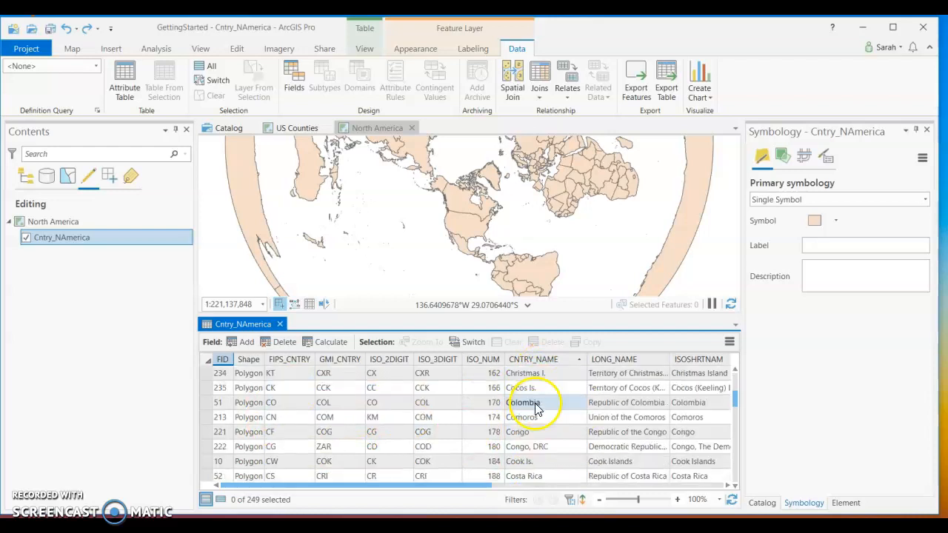
{"action": "scroll", "coordinate": [527, 416], "scroll_direction": "down", "scroll_amount": 17}
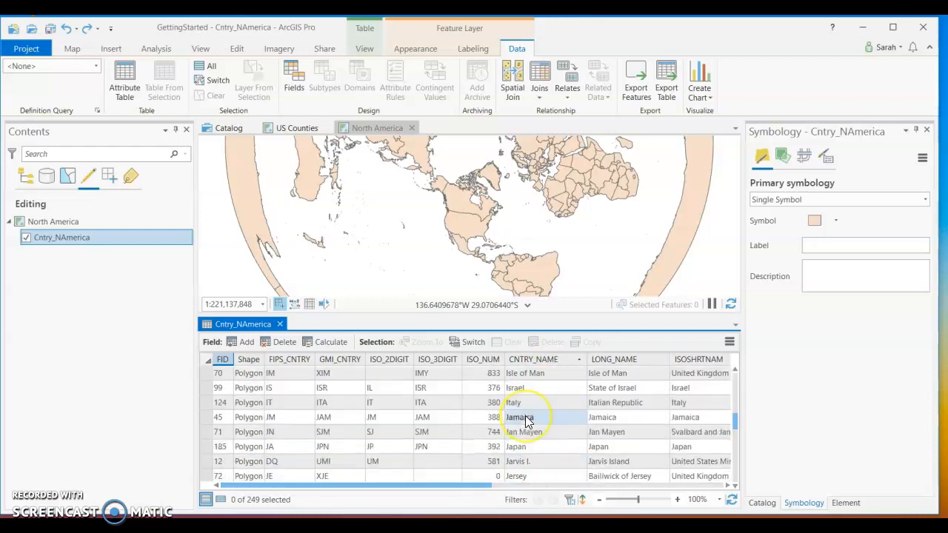
{"action": "scroll", "coordinate": [525, 420], "scroll_direction": "down", "scroll_amount": 17}
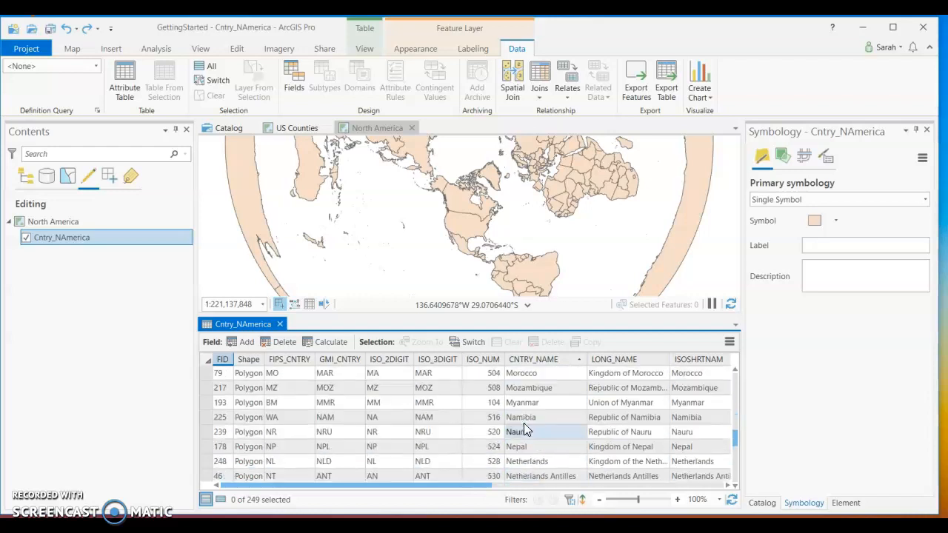
{"action": "scroll", "coordinate": [524, 430], "scroll_direction": "down", "scroll_amount": 11}
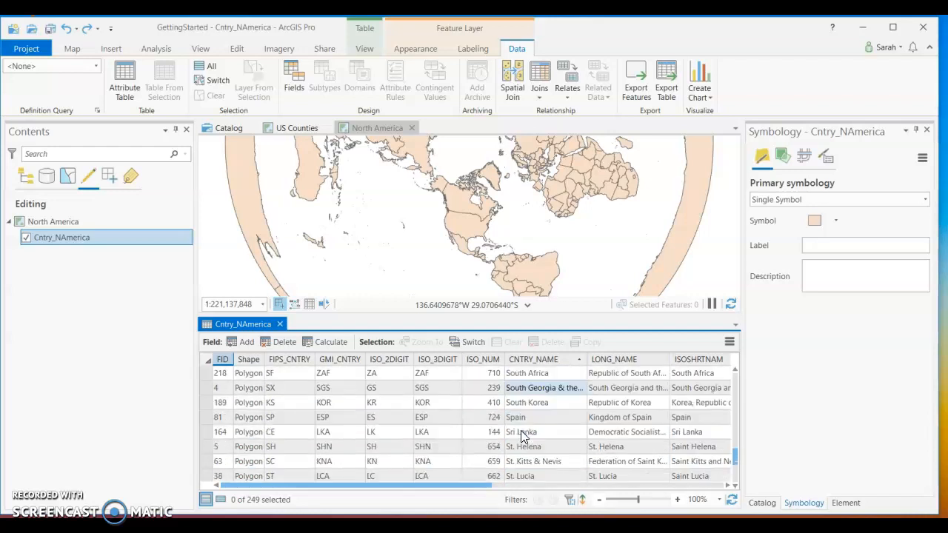
{"action": "scroll", "coordinate": [521, 429], "scroll_direction": "down", "scroll_amount": 5}
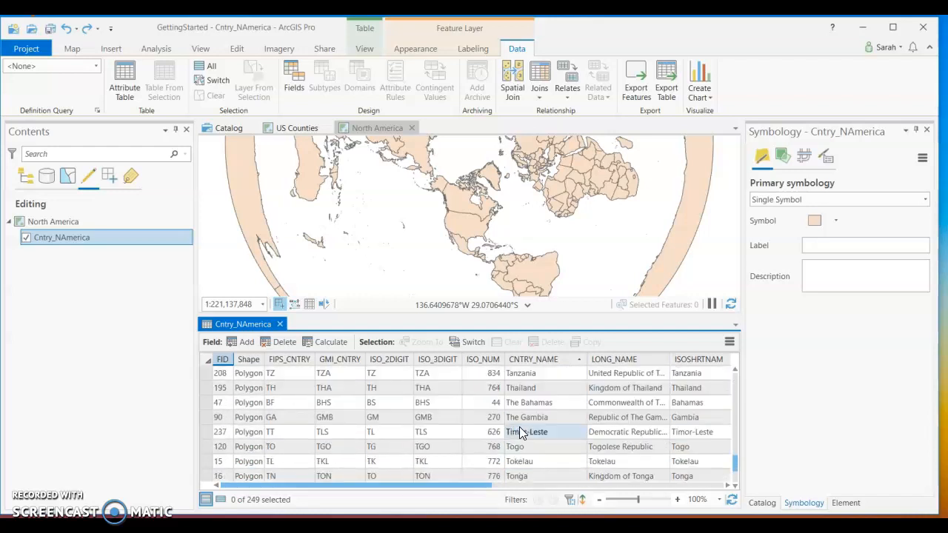
{"action": "scroll", "coordinate": [522, 428], "scroll_direction": "down", "scroll_amount": 2}
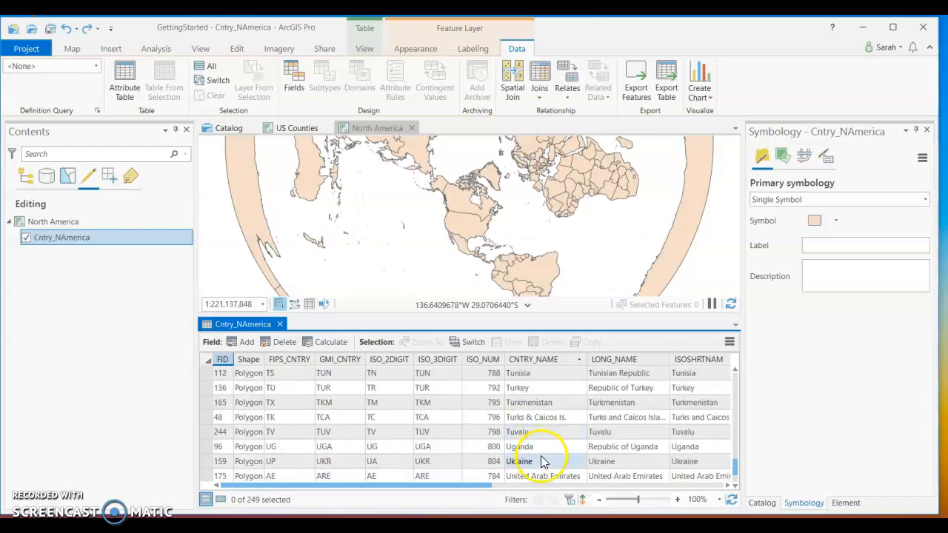
{"action": "scroll", "coordinate": [540, 444], "scroll_direction": "down", "scroll_amount": 1}
{"action": "left_click", "coordinate": [461, 465]}
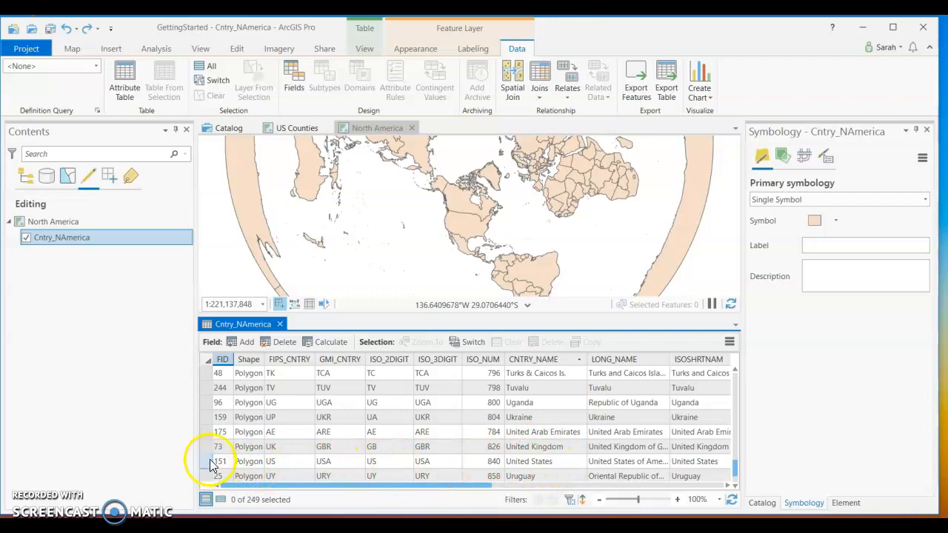
{"action": "left_click", "coordinate": [208, 460]}
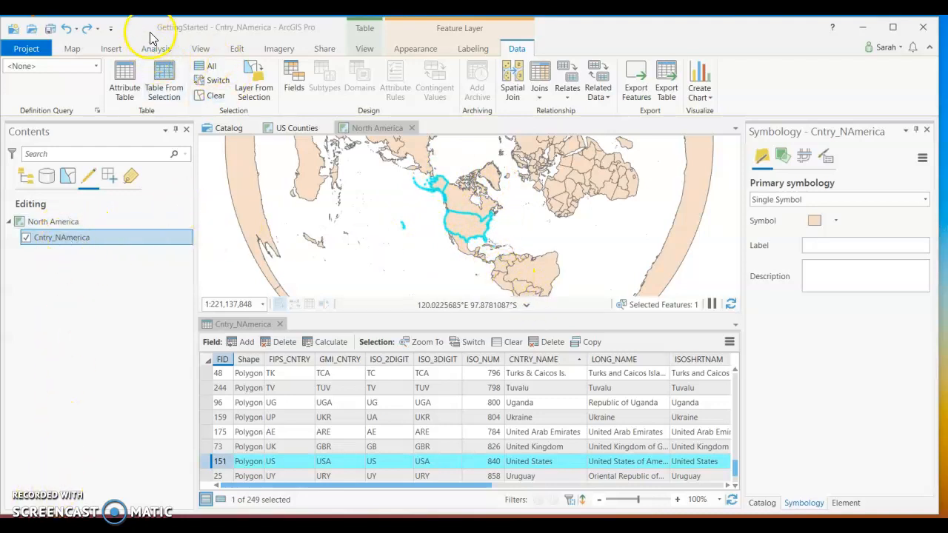
Create a new layer from the selected United States feature of Cntry_NAmerica.
{"action": "left_click", "coordinate": [72, 49]}
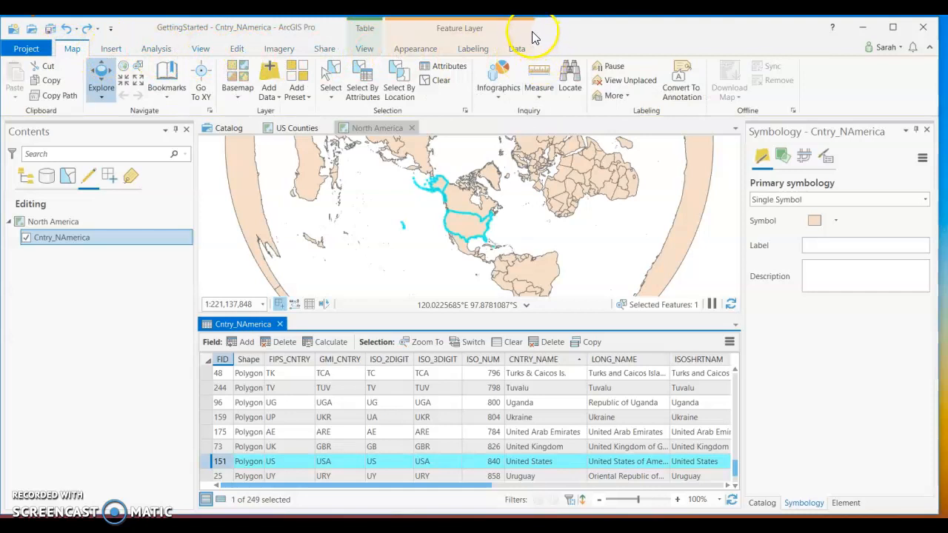
{"action": "left_click", "coordinate": [471, 33]}
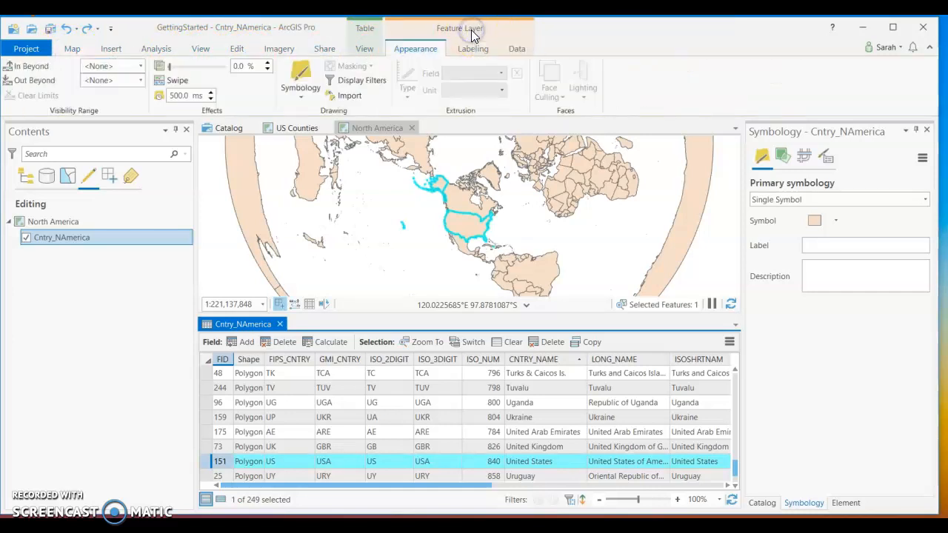
{"action": "left_click", "coordinate": [364, 30]}
{"action": "left_click", "coordinate": [408, 28]}
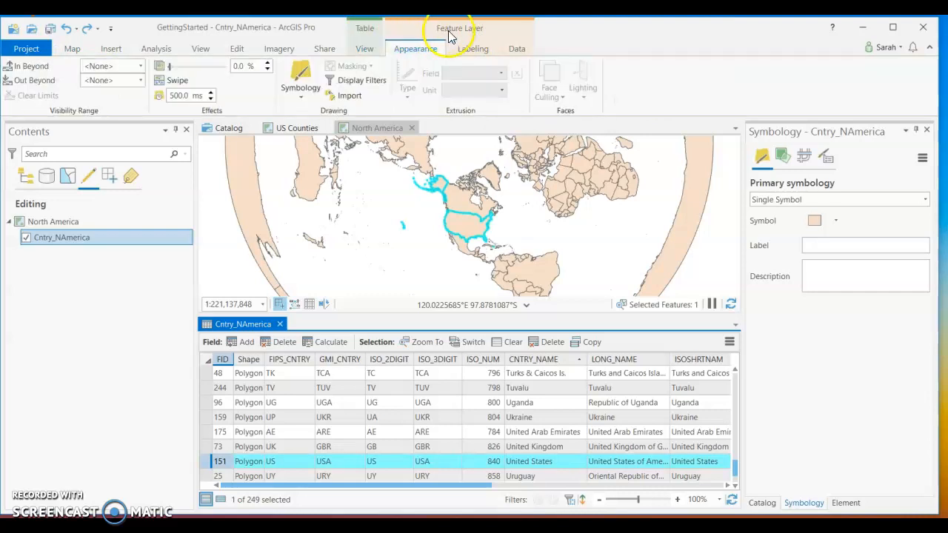
{"action": "left_click", "coordinate": [465, 50]}
{"action": "left_click", "coordinate": [512, 51]}
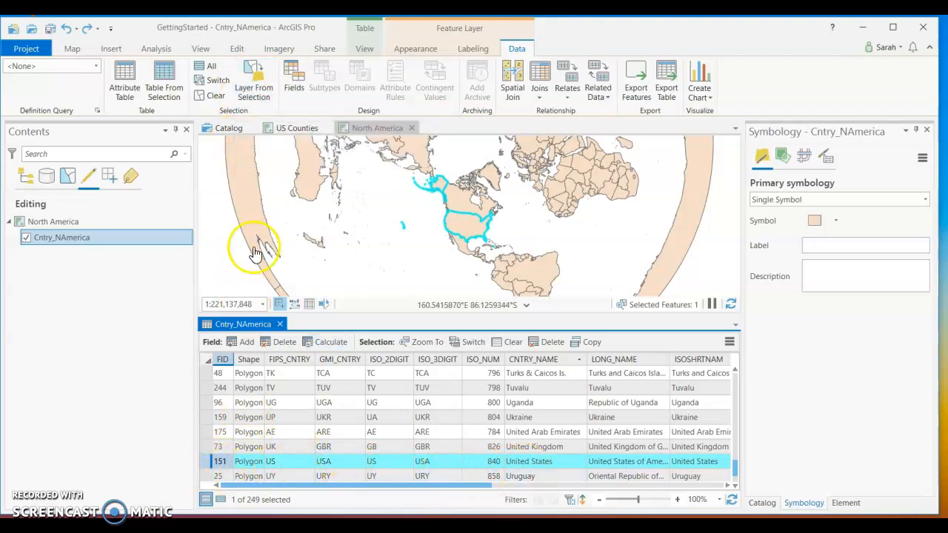
{"action": "left_click", "coordinate": [263, 86]}
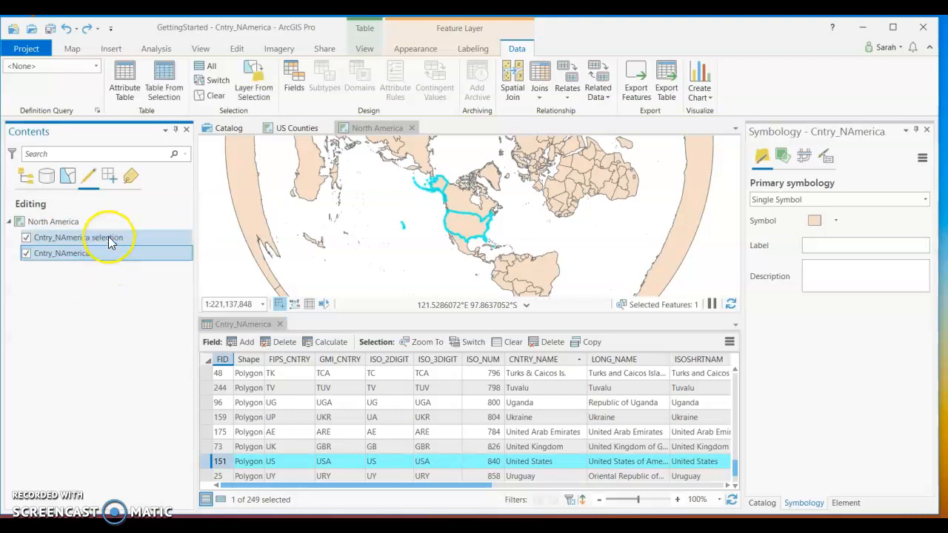
Clear the United States selection in the Cntry_NAmerica layer and close its attribute table.
{"action": "left_click", "coordinate": [108, 242]}
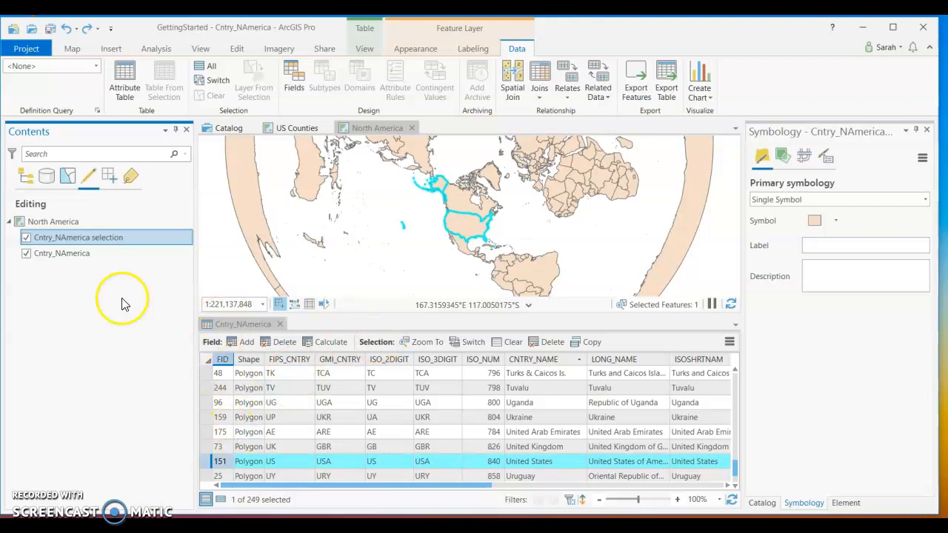
{"action": "left_click", "coordinate": [89, 253]}
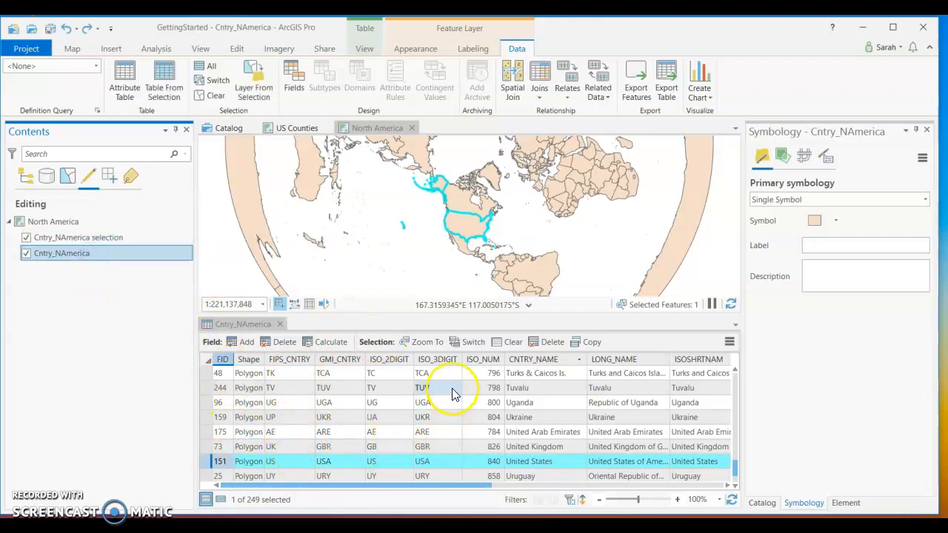
{"action": "left_click", "coordinate": [513, 343]}
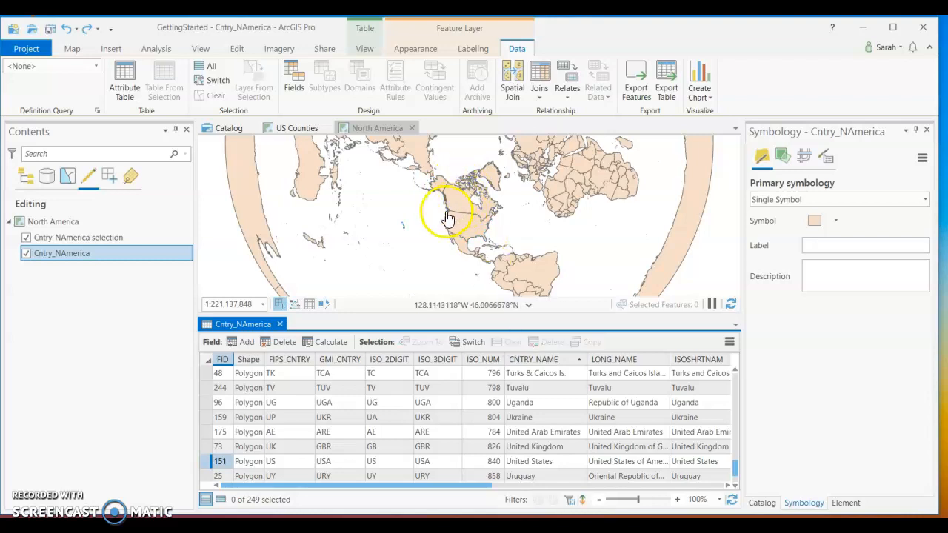
{"action": "left_click", "coordinate": [81, 241]}
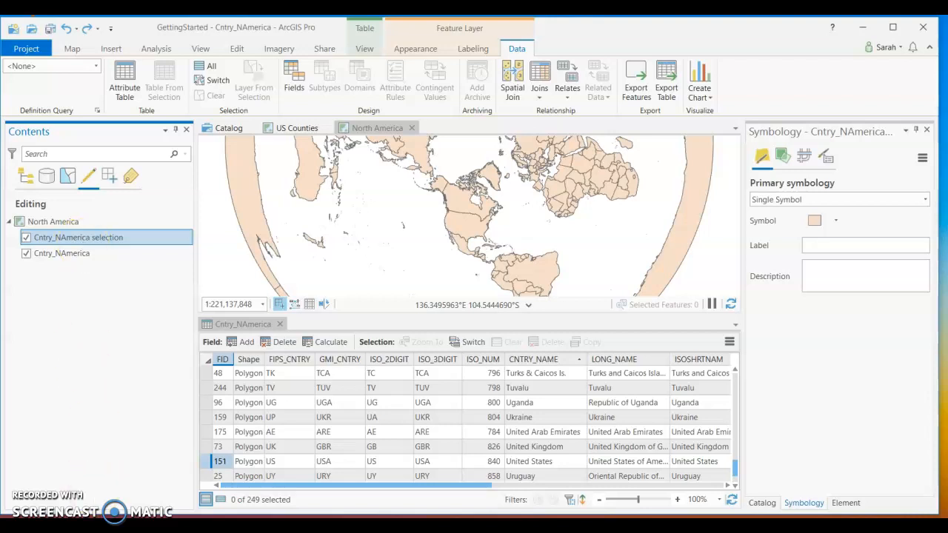
{"action": "left_click", "coordinate": [166, 276]}
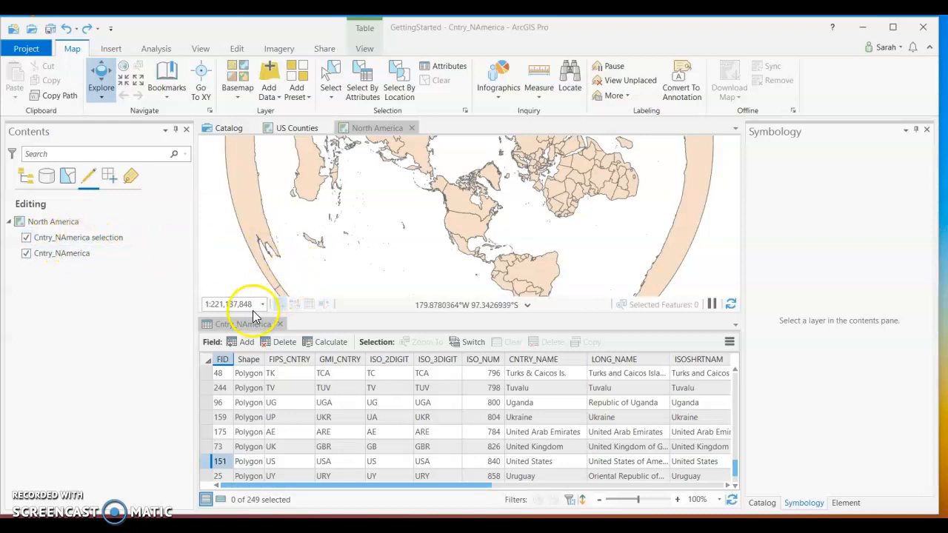
{"action": "left_click", "coordinate": [281, 325]}
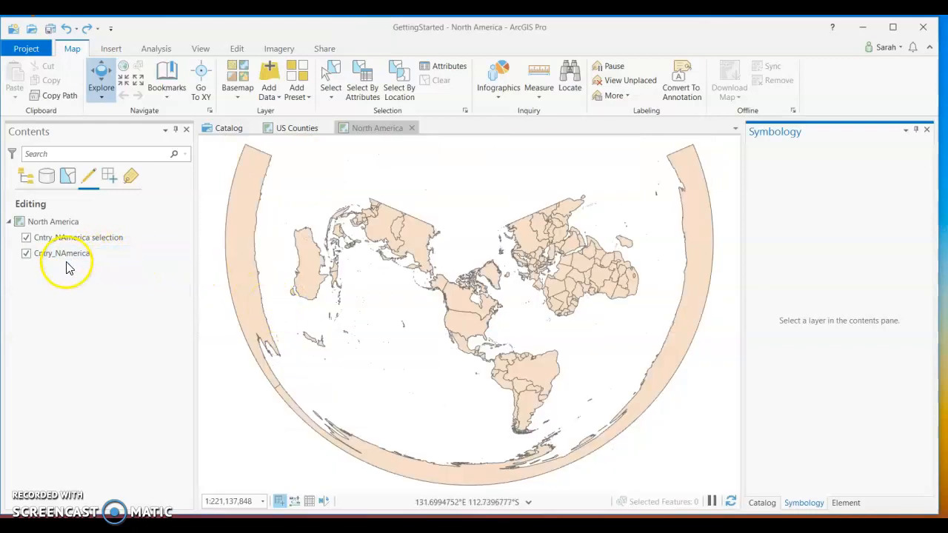
Rename the Cntry_NAmerica layer as All Countries.
{"action": "left_click", "coordinate": [89, 238]}
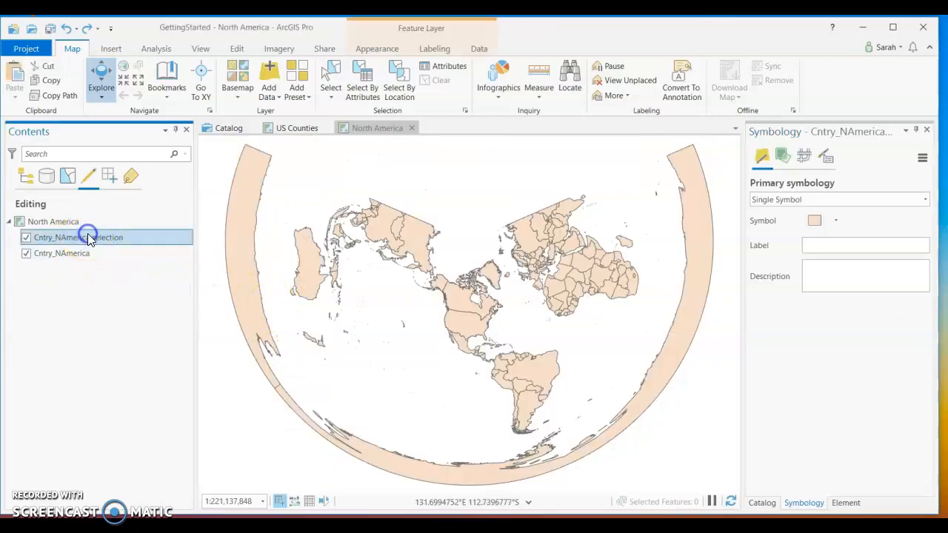
{"action": "left_click", "coordinate": [84, 255]}
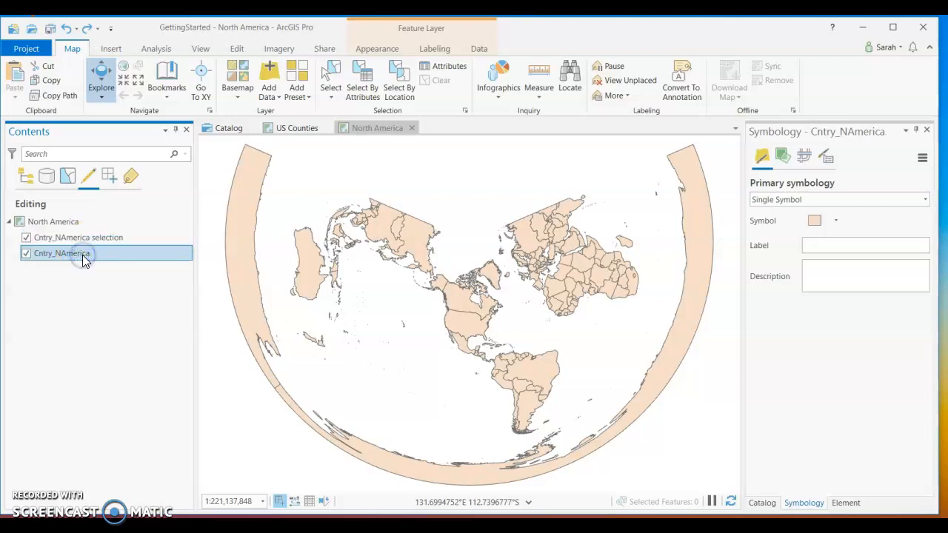
{"action": "left_click", "coordinate": [85, 256]}
{"action": "type", "text": "All Countries"}
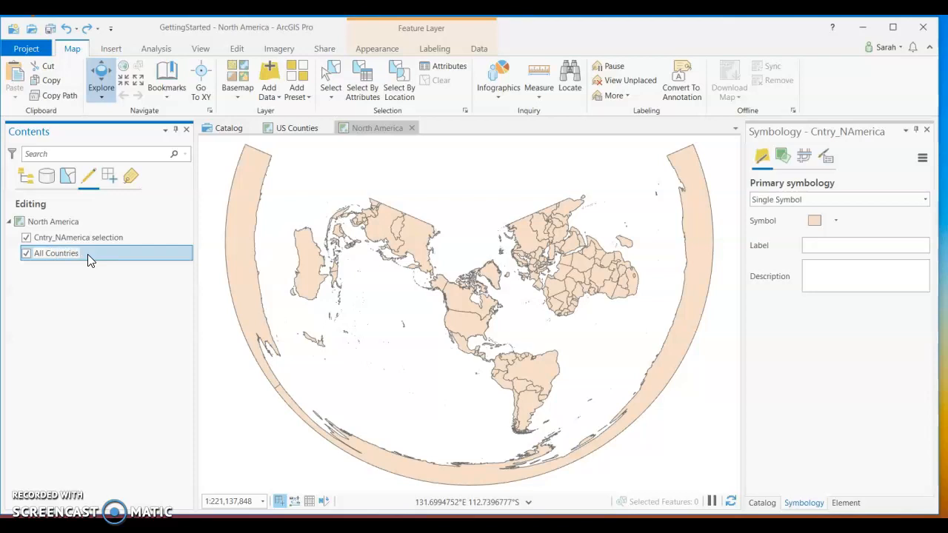
{"action": "left_click", "coordinate": [87, 259]}
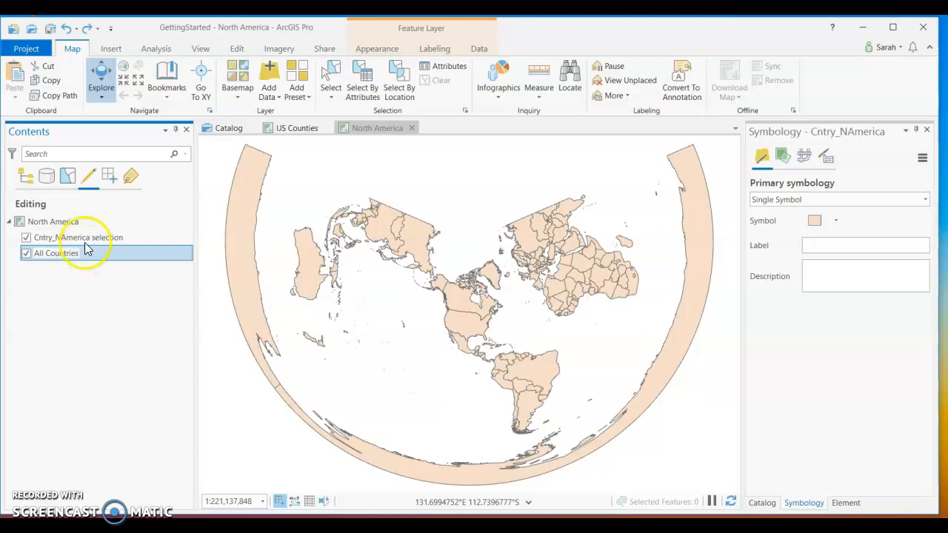
Rename the Cntry_NAmerica selection layer as NAmerica.
{"action": "left_click", "coordinate": [86, 238]}
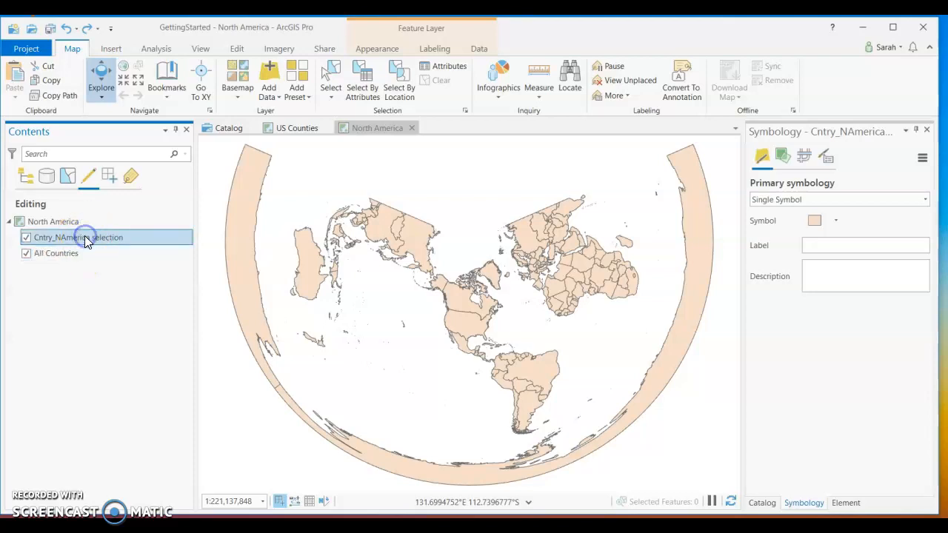
{"action": "type", "text": "NAmerica"}
{"action": "left_click", "coordinate": [79, 264]}
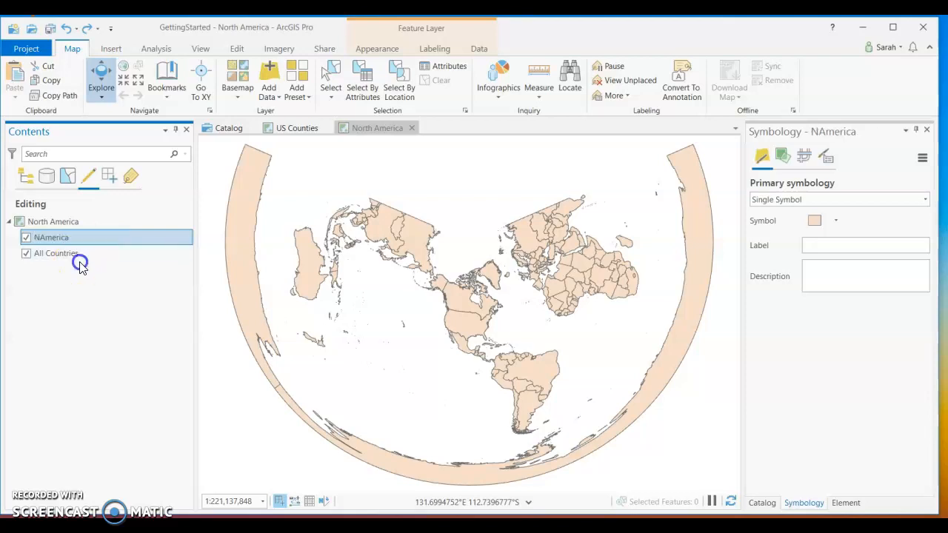
Change the fill color of the All Countries polygon symbol to light gray and apply it.
{"action": "left_click", "coordinate": [68, 260]}
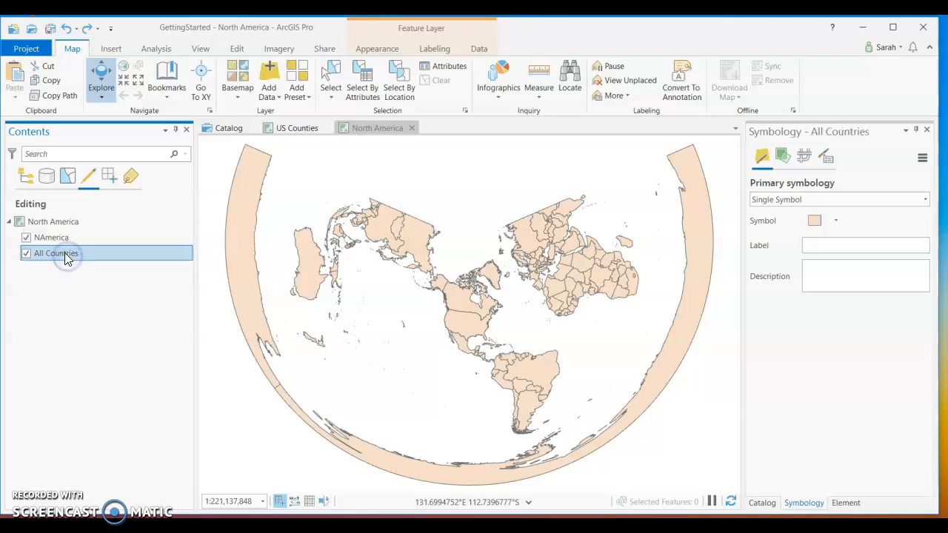
{"action": "left_click", "coordinate": [74, 173]}
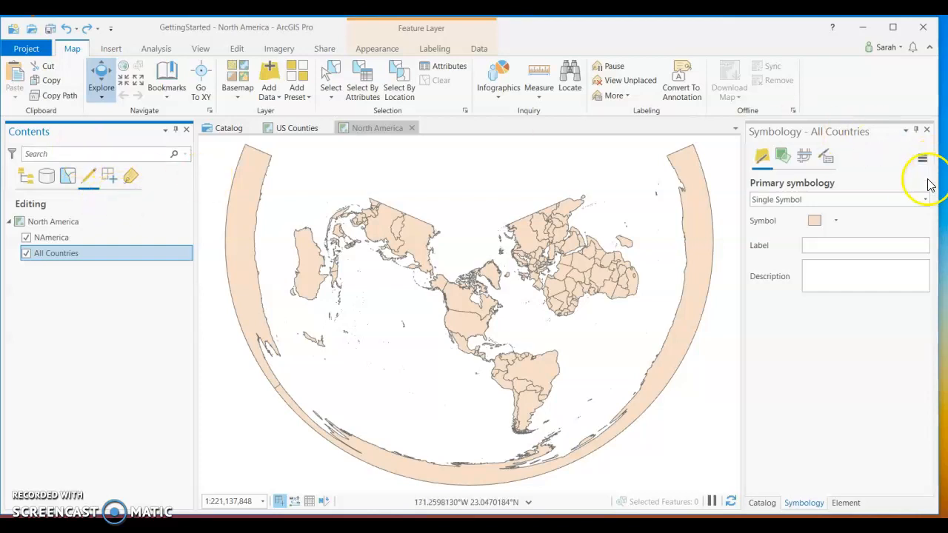
{"action": "left_click", "coordinate": [816, 224]}
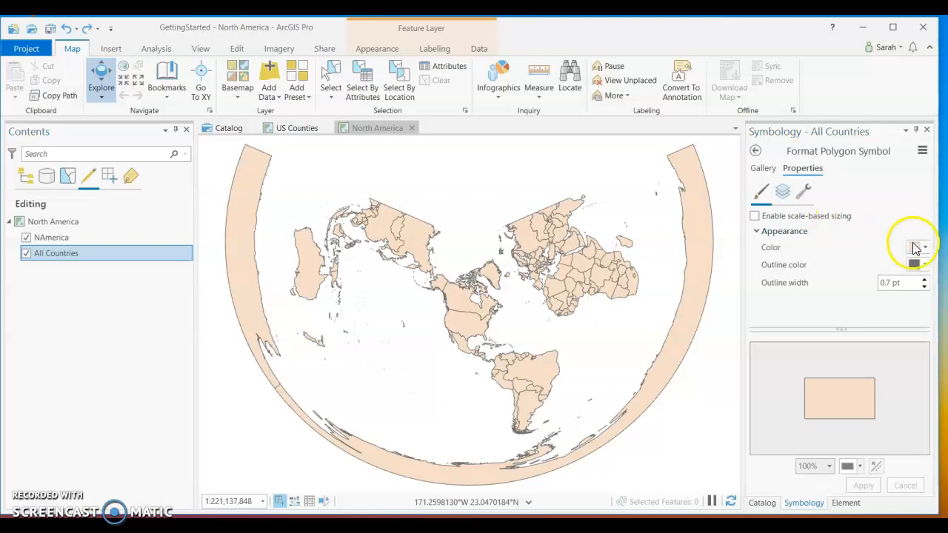
{"action": "left_click", "coordinate": [923, 248]}
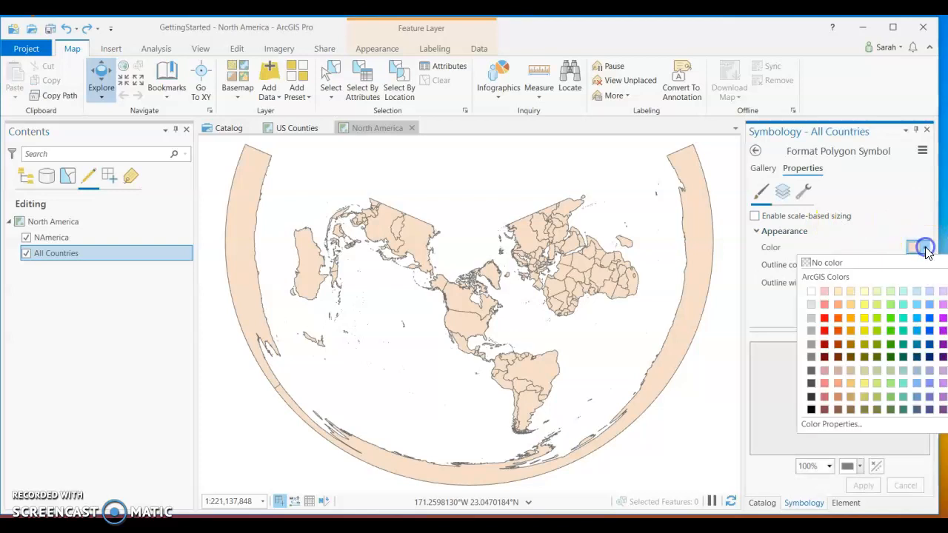
{"action": "left_click", "coordinate": [813, 306]}
{"action": "left_click", "coordinate": [862, 485]}
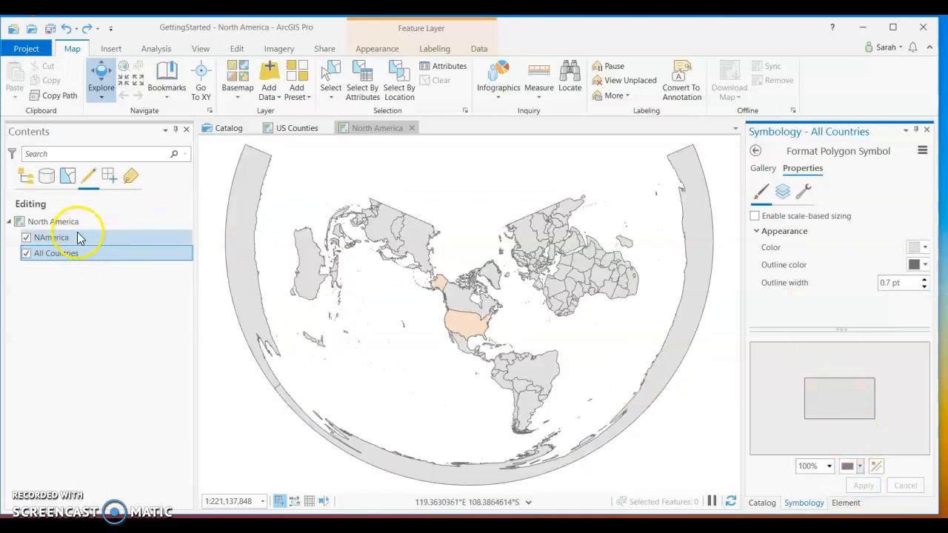
Change the fill color of the NAmerica polygon symbol to dark gray and apply it.
{"action": "left_click", "coordinate": [71, 239]}
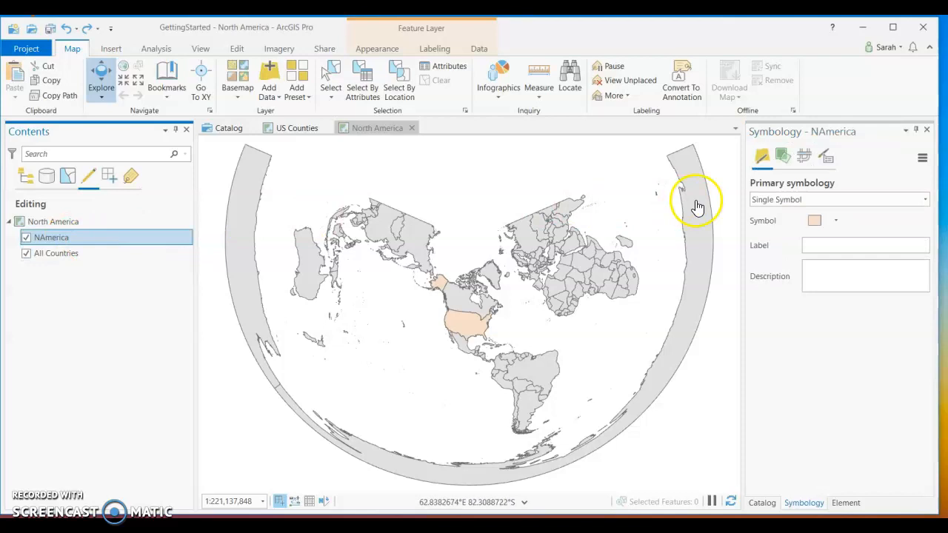
{"action": "left_click", "coordinate": [814, 221]}
{"action": "left_click", "coordinate": [921, 249]}
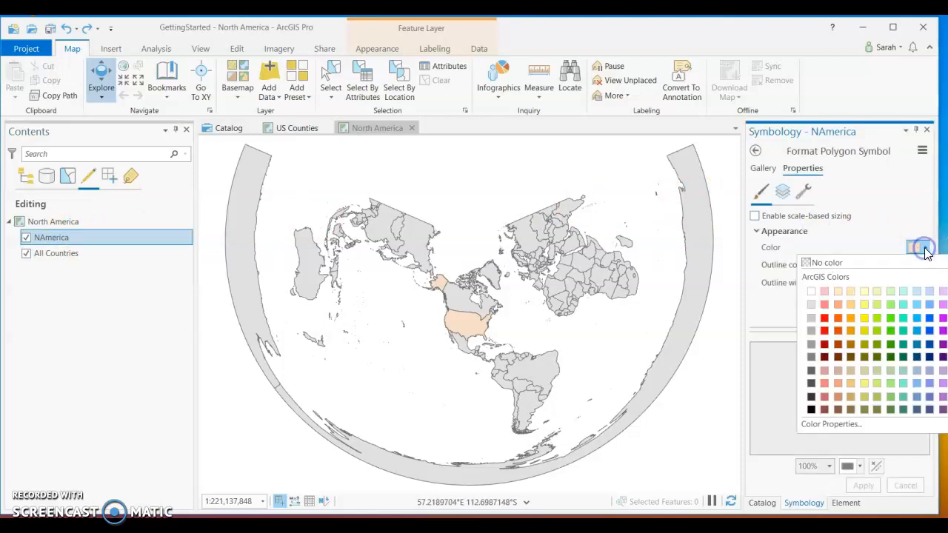
{"action": "left_click", "coordinate": [812, 355]}
{"action": "left_click", "coordinate": [872, 486]}
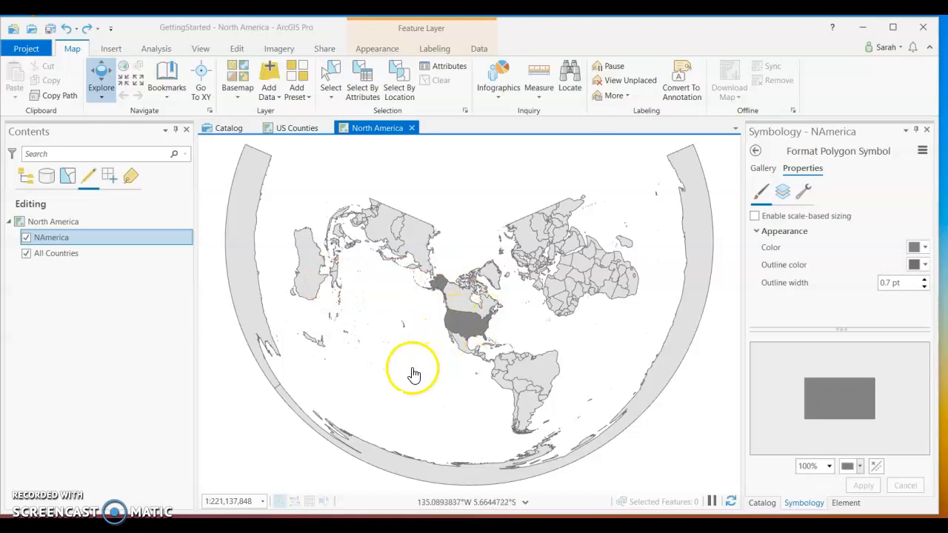
Frame the North American continent in the map and save that view as a bookmark named North America.
{"action": "scroll", "coordinate": [412, 376], "scroll_direction": "up", "scroll_amount": 3}
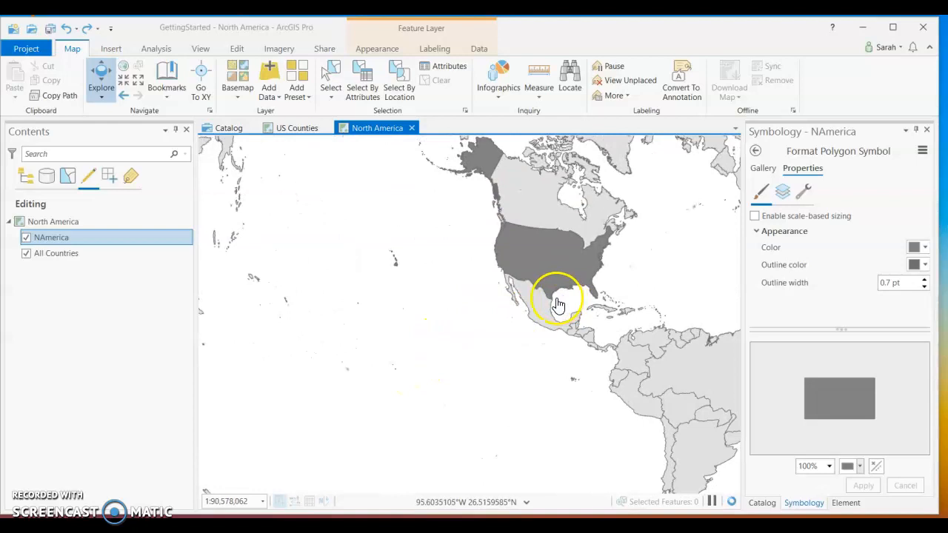
{"action": "left_click_drag", "start_coordinate": [592, 254], "coordinate": [530, 356]}
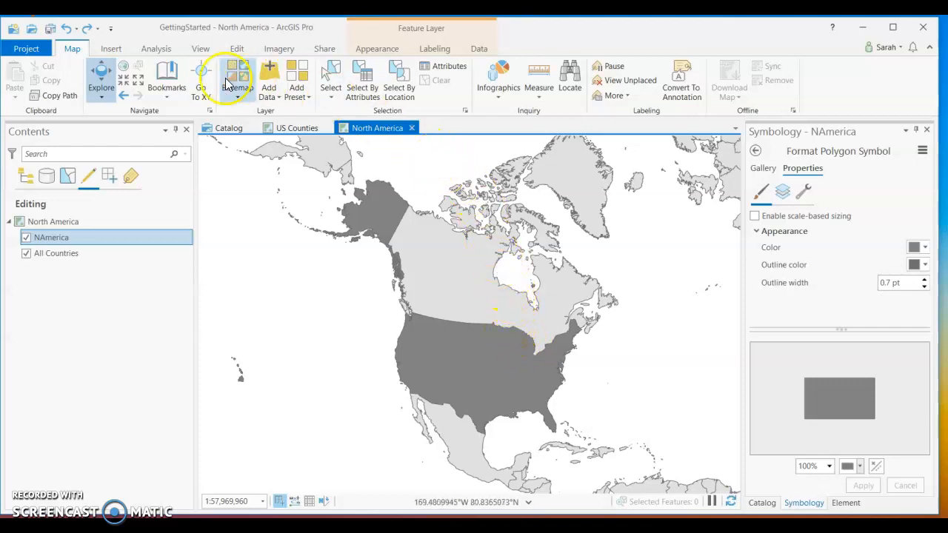
{"action": "left_click", "coordinate": [169, 88]}
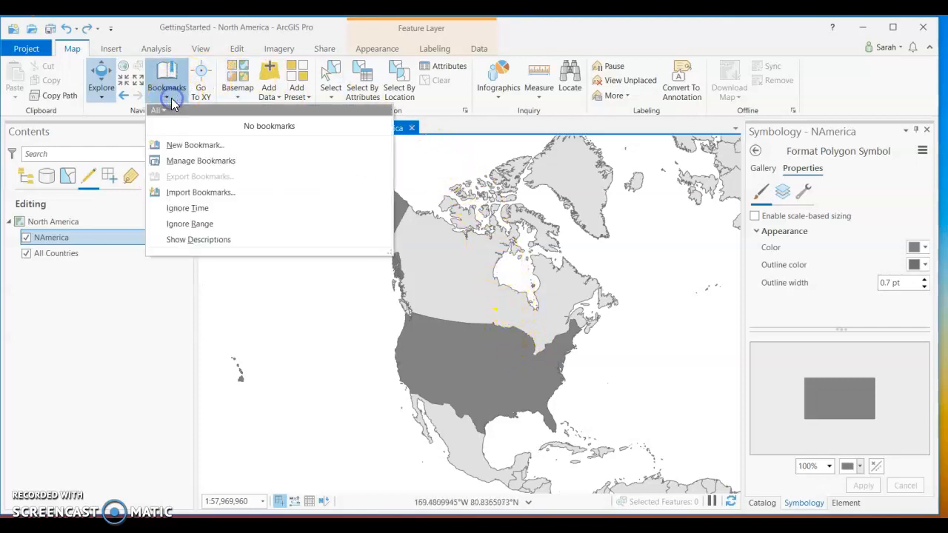
{"action": "left_click", "coordinate": [186, 144]}
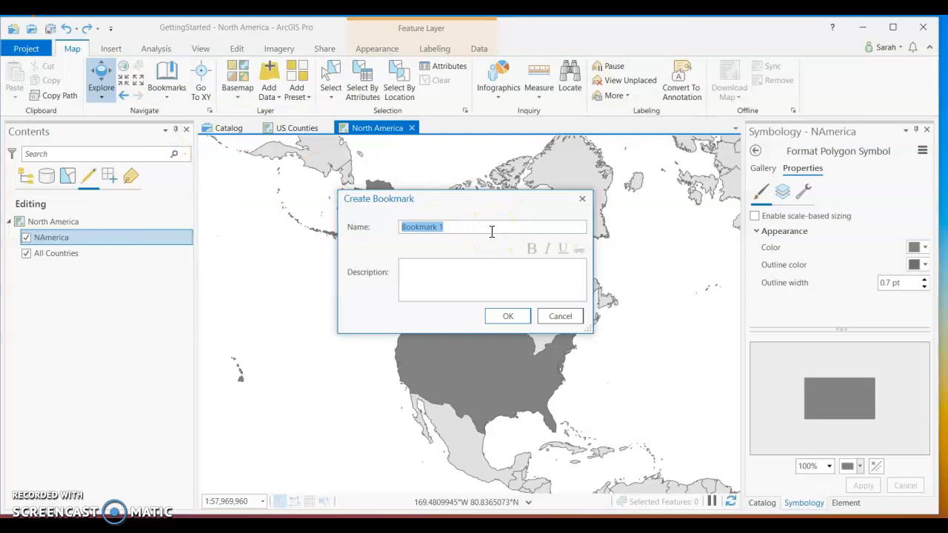
{"action": "type", "text": "North America"}
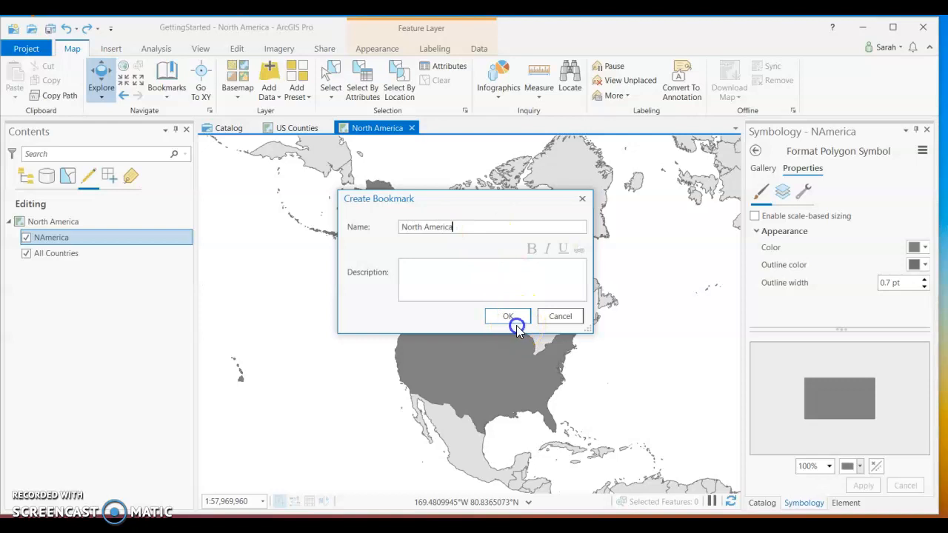
{"action": "left_click", "coordinate": [511, 316]}
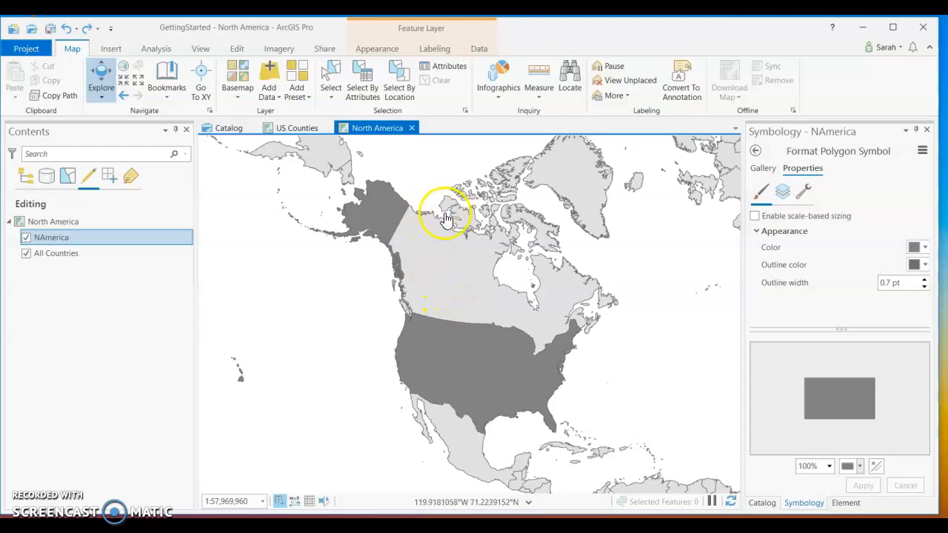
Test the North America bookmark by showing the map's full extent and returning to the bookmarked view.
{"action": "left_click", "coordinate": [163, 92]}
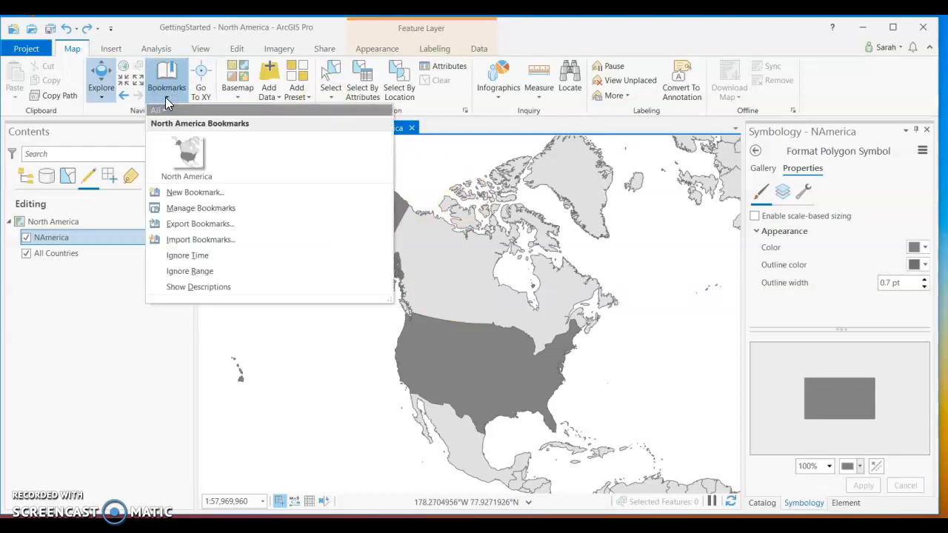
{"action": "left_click", "coordinate": [165, 97]}
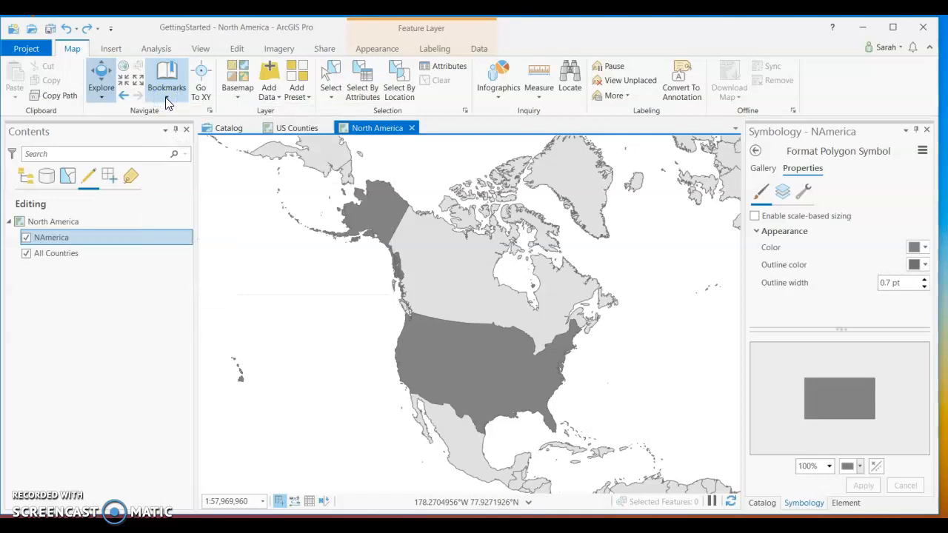
{"action": "left_click", "coordinate": [123, 71]}
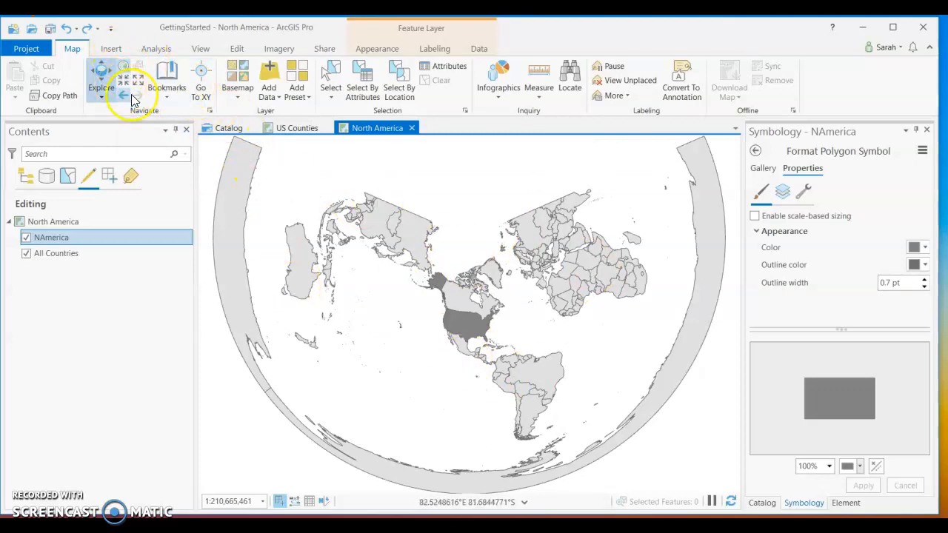
{"action": "left_click", "coordinate": [167, 89]}
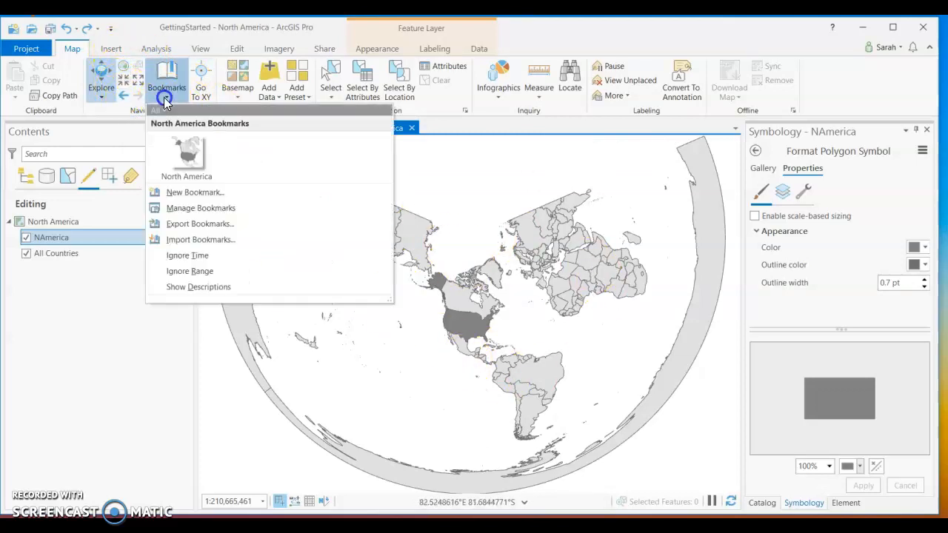
{"action": "left_click", "coordinate": [186, 151]}
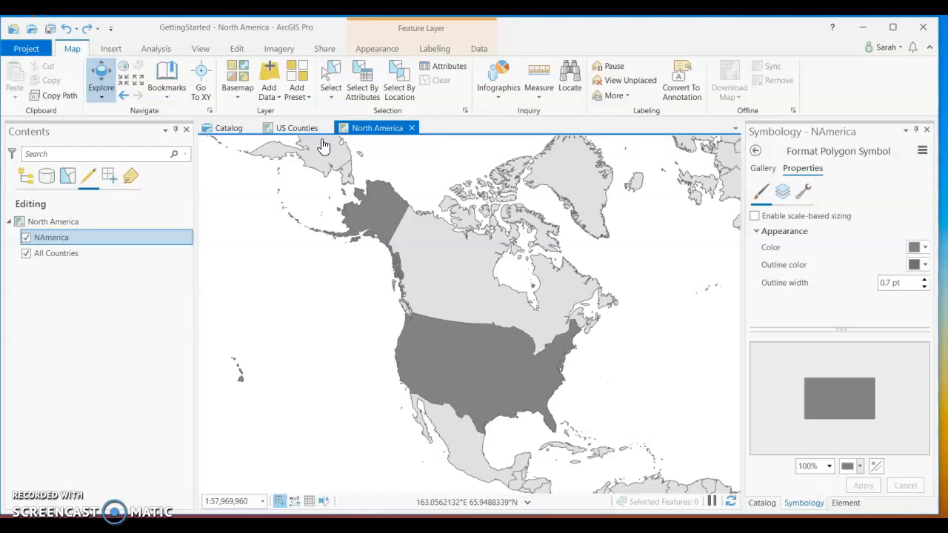
Create a new layout with the ANSI Landscape Letter page size, 8.5 by 11 inches.
{"action": "left_click", "coordinate": [112, 50]}
{"action": "left_click", "coordinate": [47, 99]}
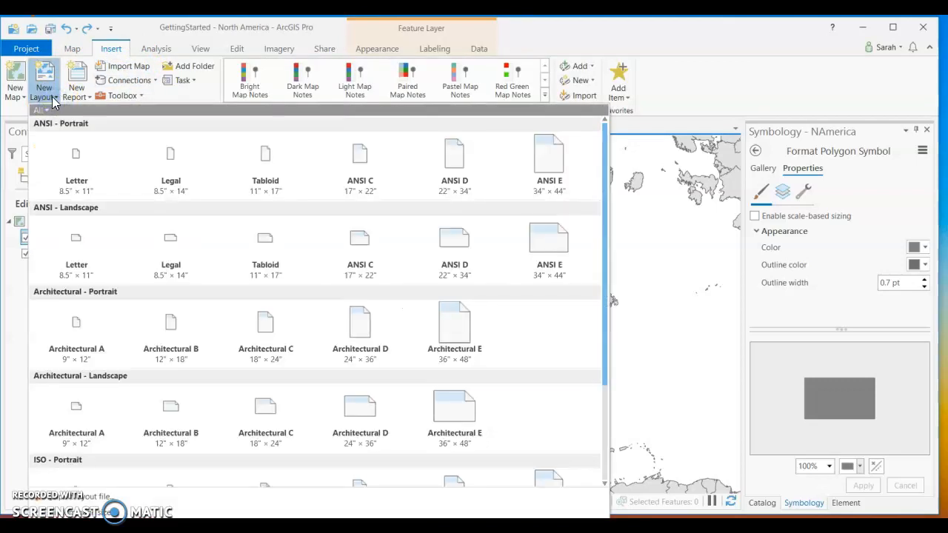
{"action": "left_click", "coordinate": [77, 239]}
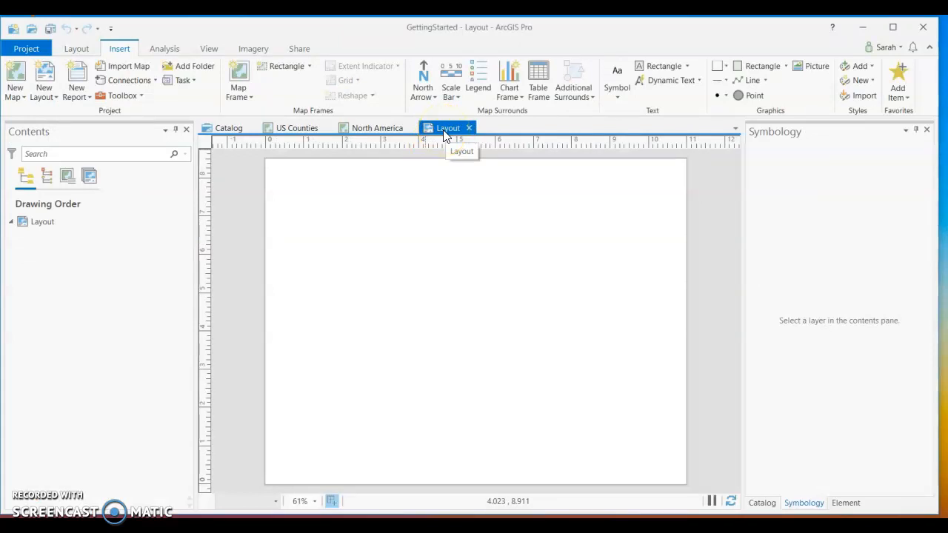
Insert a map frame of the US Counties view at 1:22,747,607 in the upper-right part of the layout page.
{"action": "left_click", "coordinate": [240, 96]}
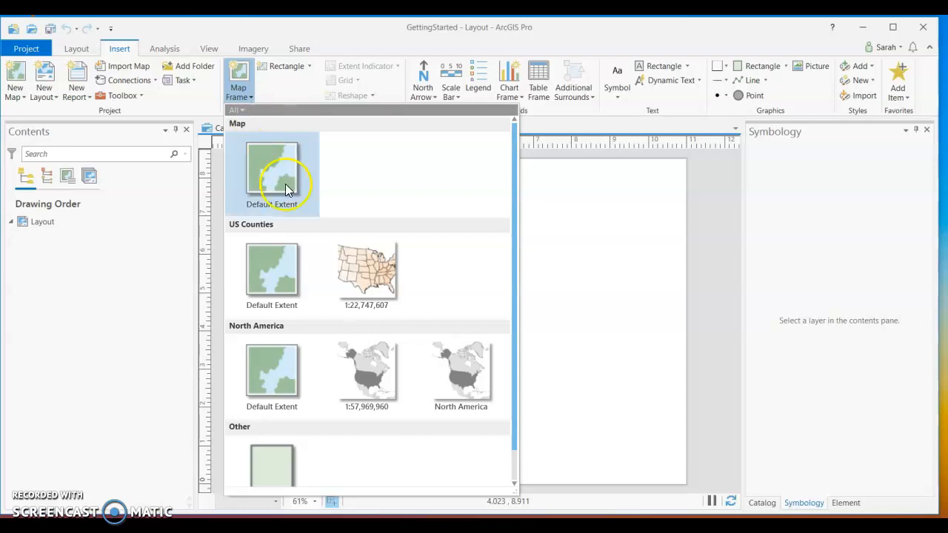
{"action": "left_click", "coordinate": [282, 292]}
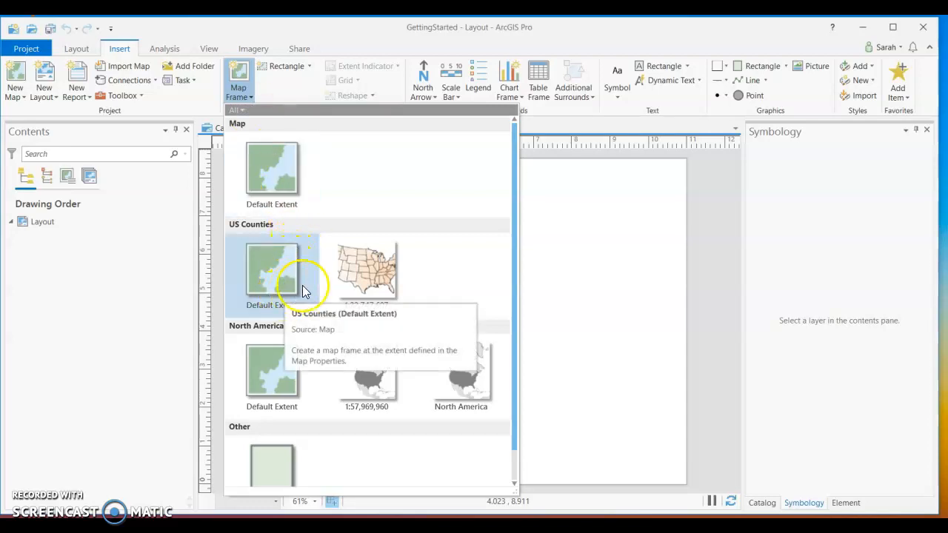
{"action": "left_click", "coordinate": [369, 265]}
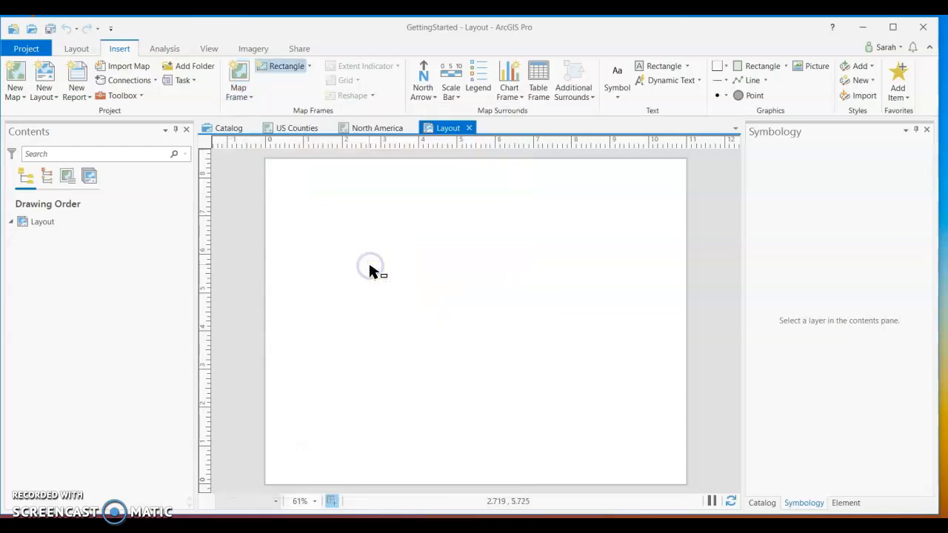
{"action": "left_click", "coordinate": [469, 317]}
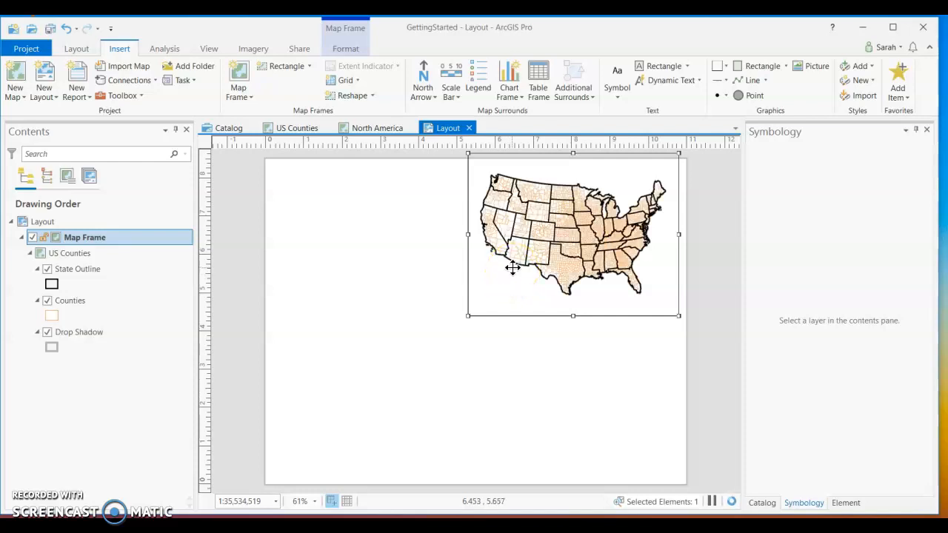
Set the US Counties map frame's display constraint to Fixed extent.
{"action": "left_click", "coordinate": [514, 255]}
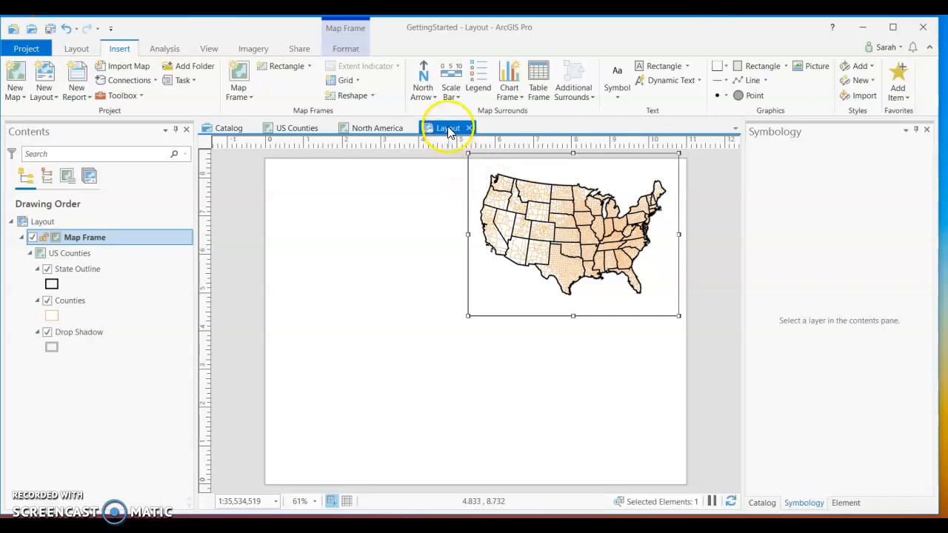
{"action": "left_click", "coordinate": [850, 503]}
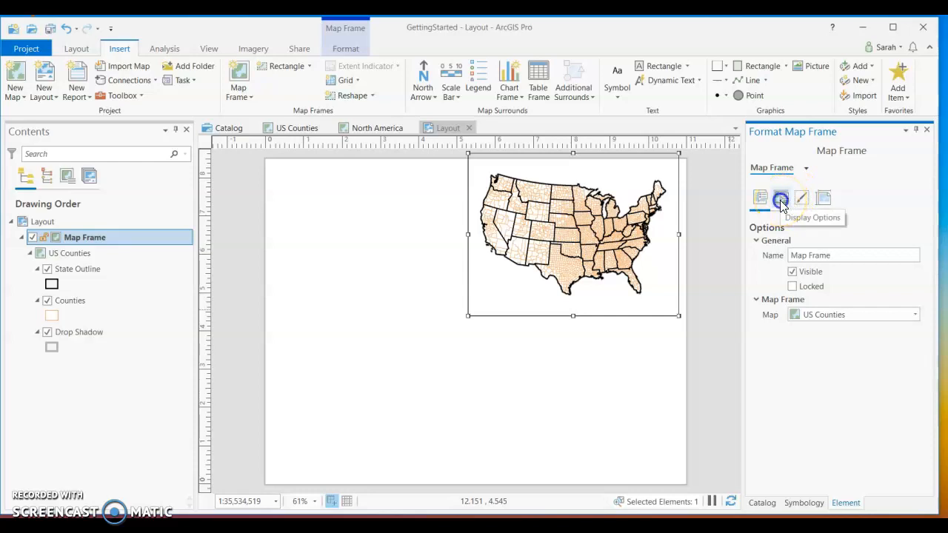
{"action": "left_click", "coordinate": [780, 200]}
{"action": "left_click", "coordinate": [791, 255]}
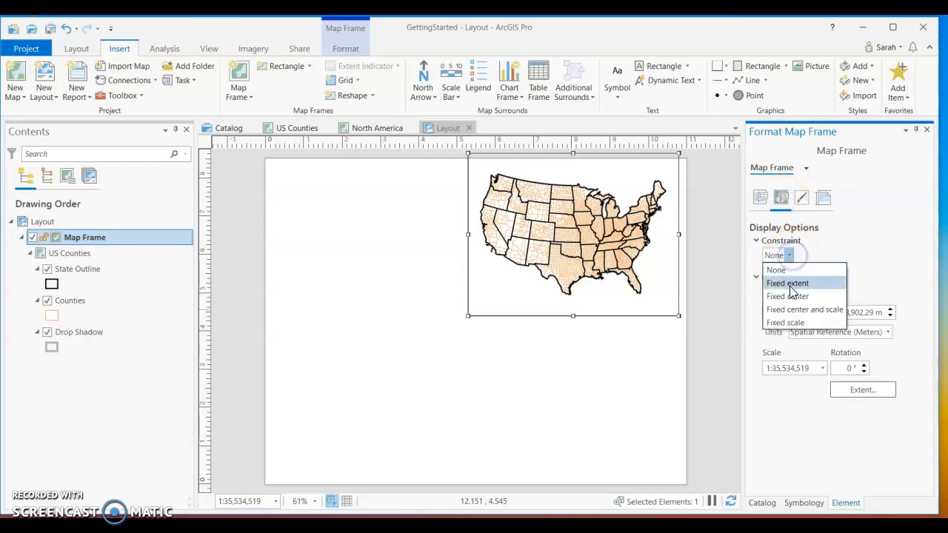
{"action": "left_click", "coordinate": [789, 283]}
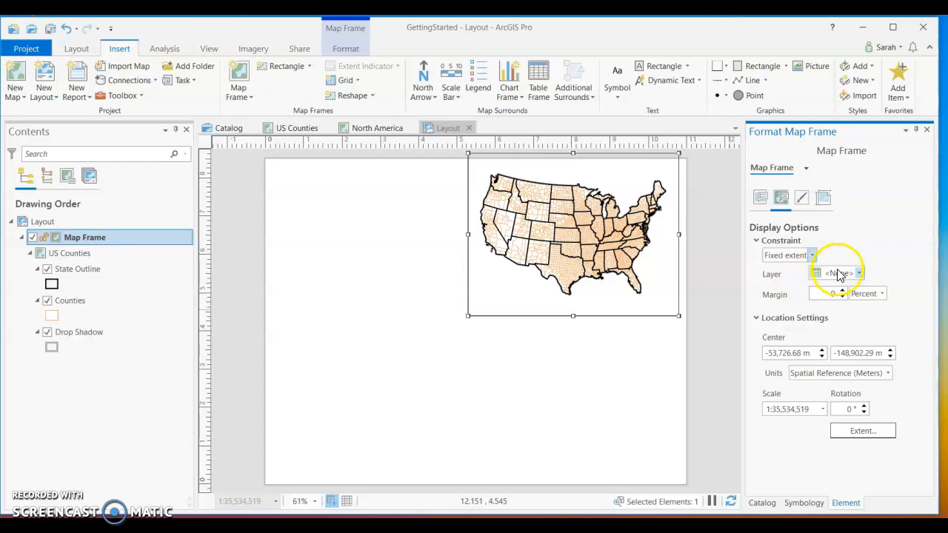
Fit the US Counties frame's fixed extent to the Counties layer, and move and enlarge the frame around the middle of the page.
{"action": "left_click", "coordinate": [868, 278]}
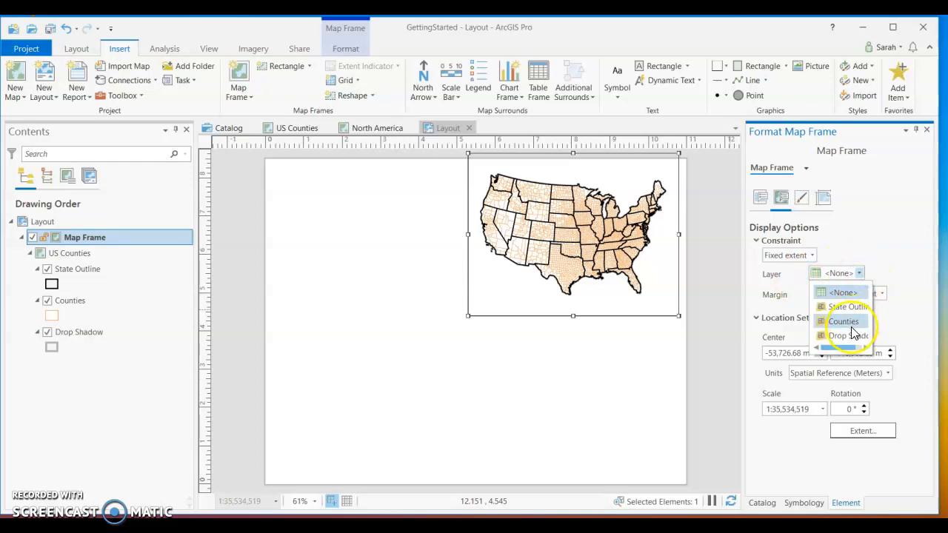
{"action": "left_click", "coordinate": [844, 321]}
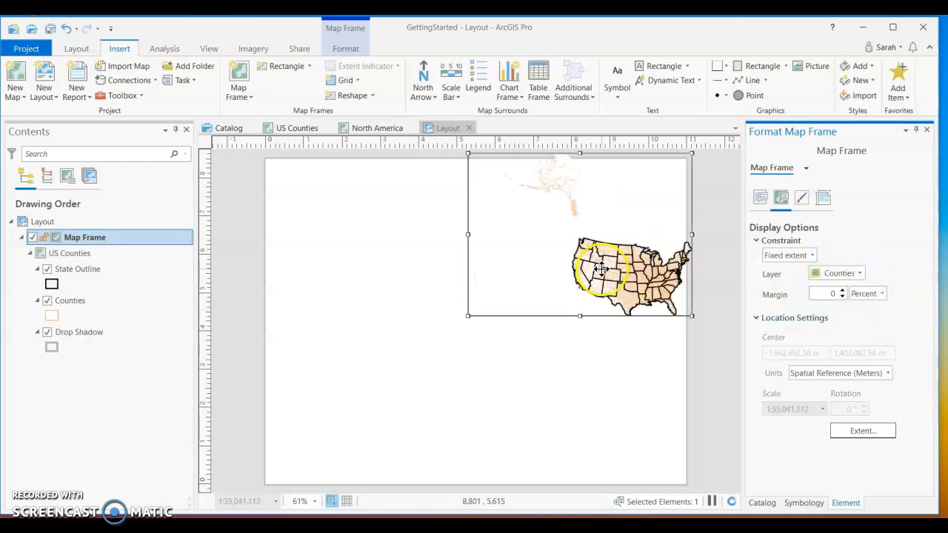
{"action": "left_click_drag", "start_coordinate": [600, 270], "coordinate": [508, 324]}
{"action": "left_click_drag", "start_coordinate": [429, 232], "coordinate": [382, 222]}
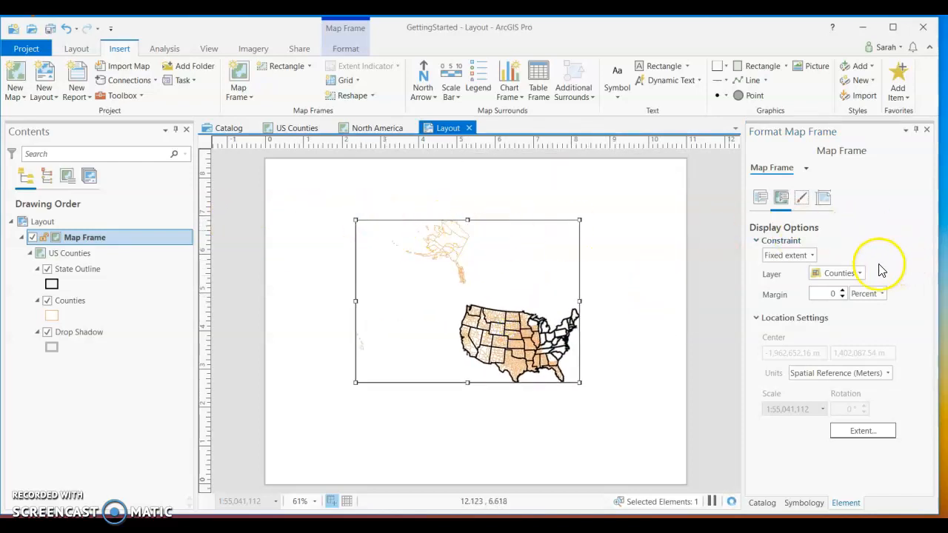
{"action": "left_click", "coordinate": [859, 274]}
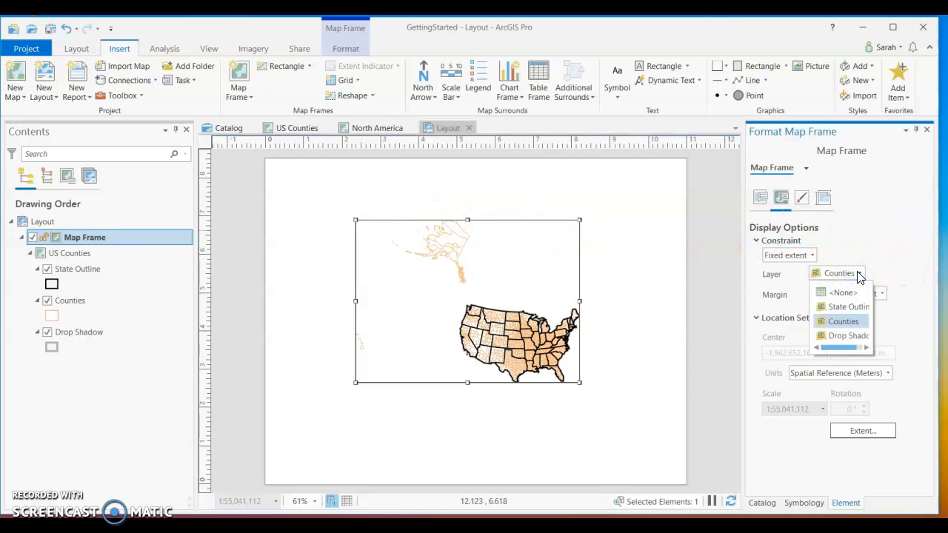
{"action": "left_click", "coordinate": [858, 274]}
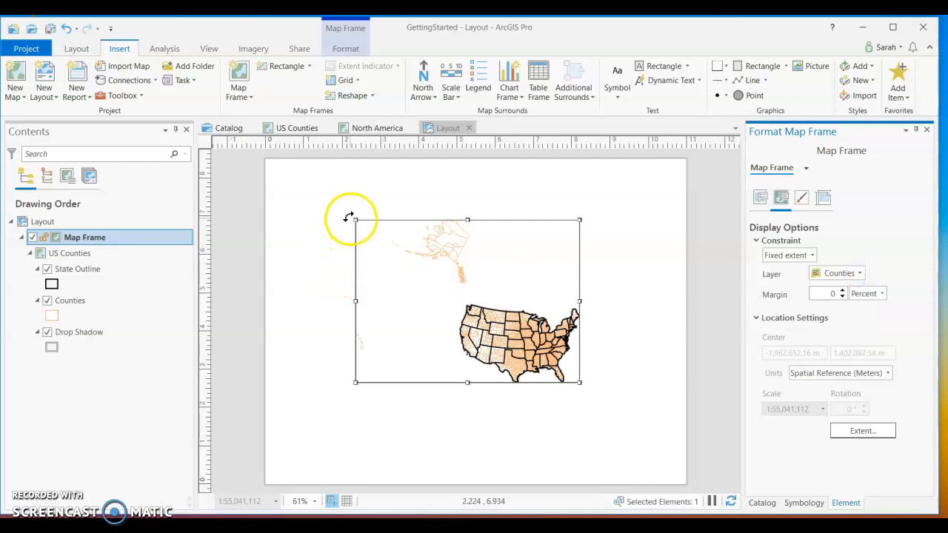
{"action": "left_click_drag", "start_coordinate": [355, 220], "coordinate": [300, 199]}
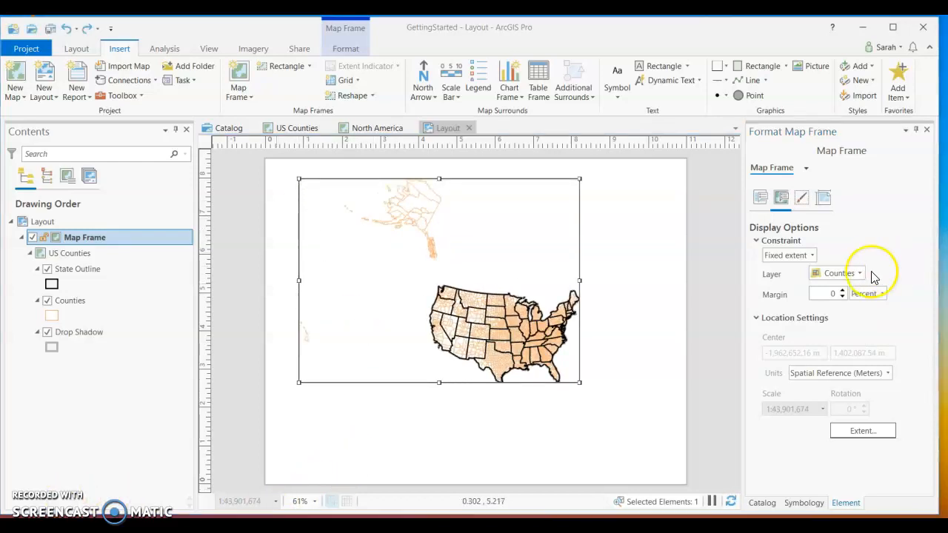
Fit the US Counties frame's extent to the State Outline layer and enlarge the frame to fill most of the page.
{"action": "left_click", "coordinate": [860, 275]}
{"action": "left_click", "coordinate": [844, 298]}
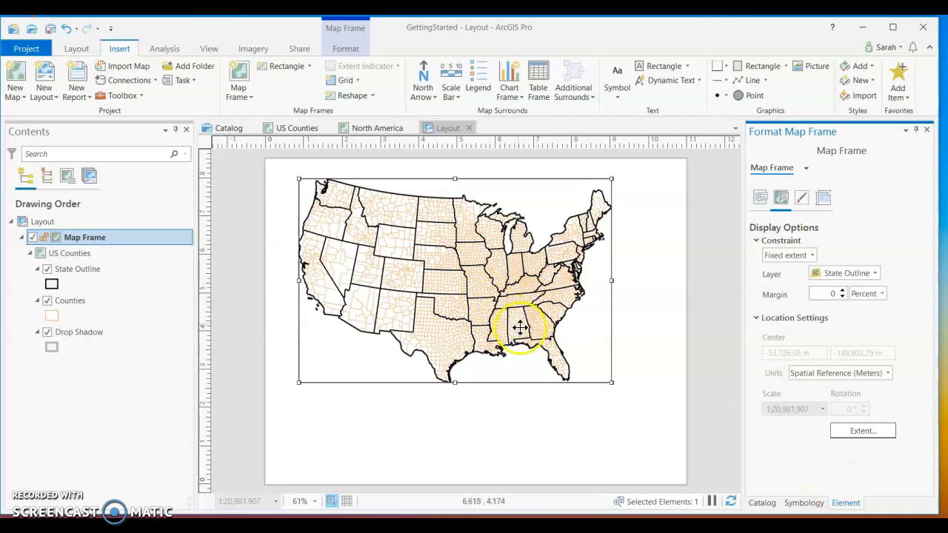
{"action": "left_click_drag", "start_coordinate": [610, 382], "coordinate": [661, 416]}
{"action": "left_click_drag", "start_coordinate": [556, 350], "coordinate": [554, 374]}
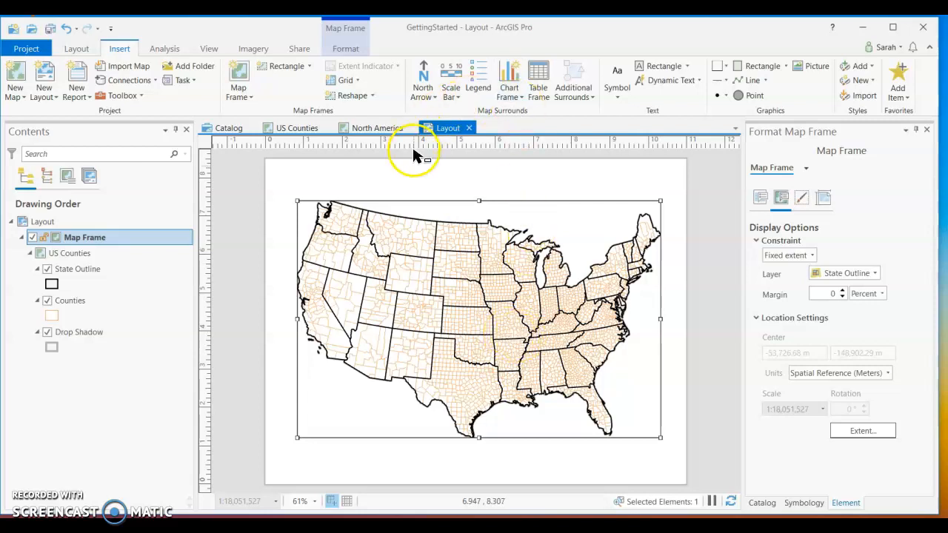
Insert a map frame of the North America bookmark over the US Counties map and set its display constraint to Fixed extent.
{"action": "left_click", "coordinate": [254, 98]}
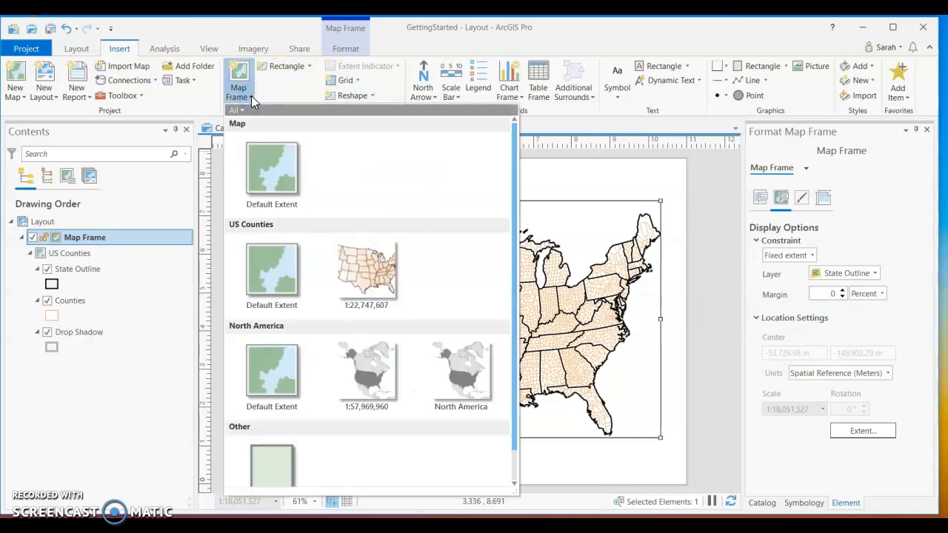
{"action": "left_click", "coordinate": [461, 357]}
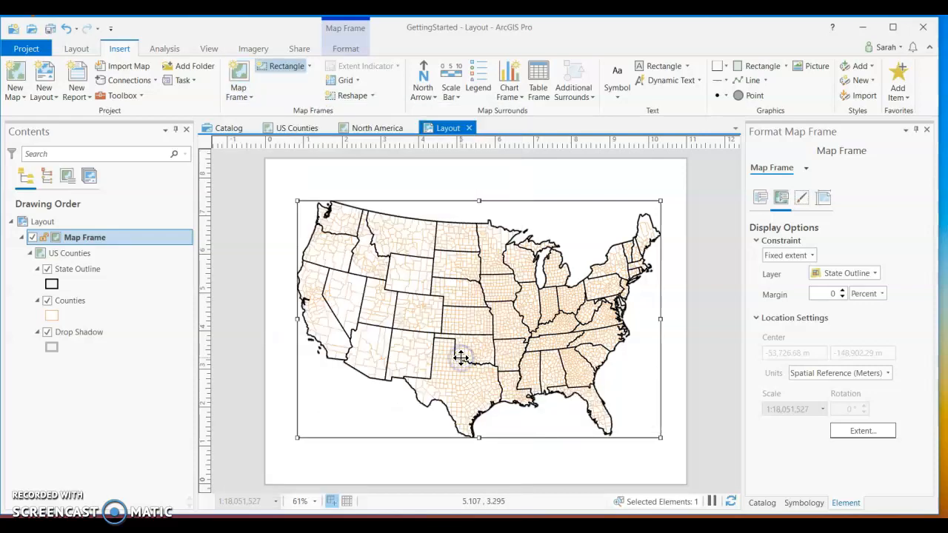
{"action": "left_click", "coordinate": [357, 390]}
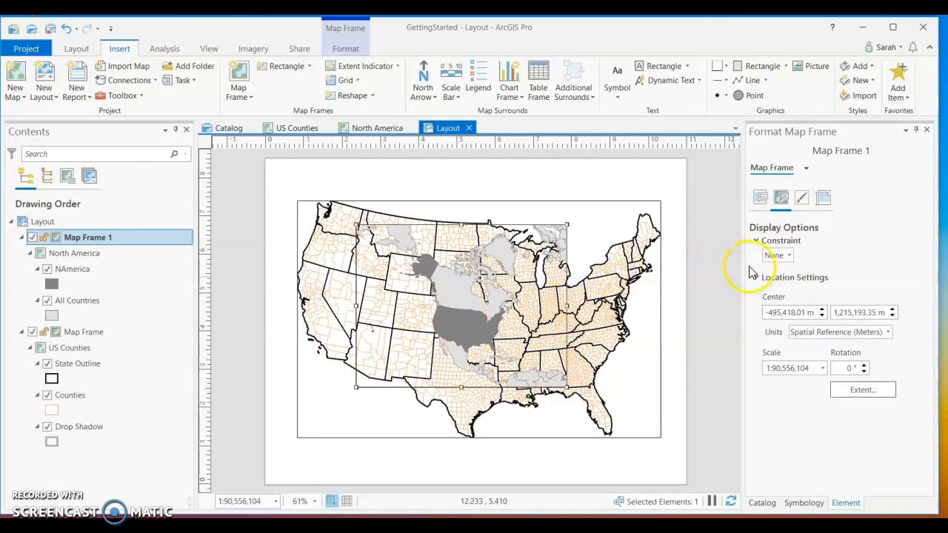
{"action": "left_click", "coordinate": [789, 256]}
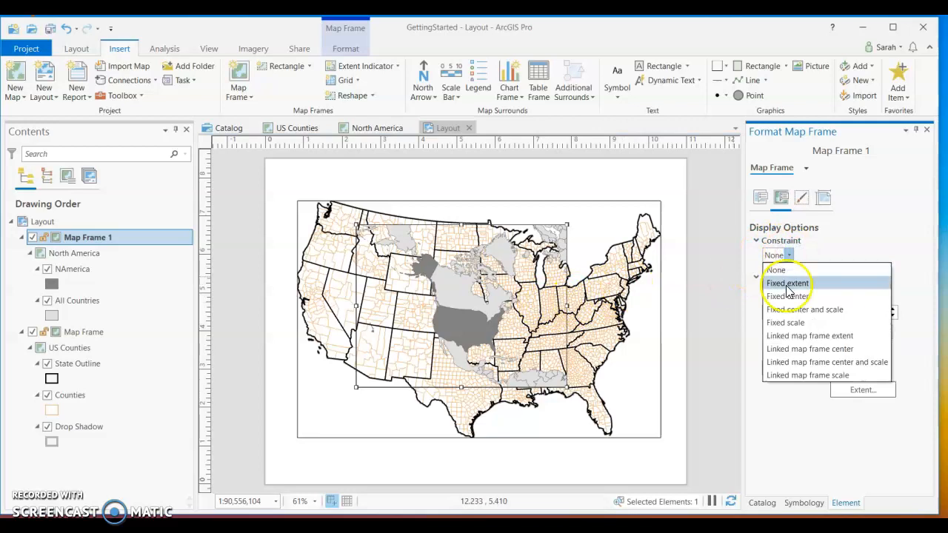
{"action": "left_click", "coordinate": [787, 283]}
Try fitting the North America frame's extent to the NAmerica and All Countries layers, and enlarge the frame with NAmerica chosen.
{"action": "left_click", "coordinate": [827, 274]}
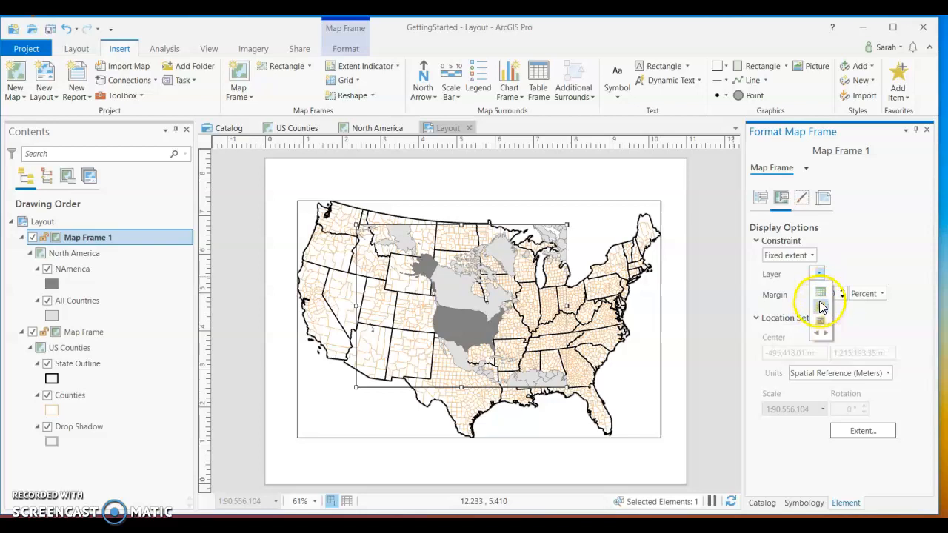
{"action": "left_click", "coordinate": [820, 307]}
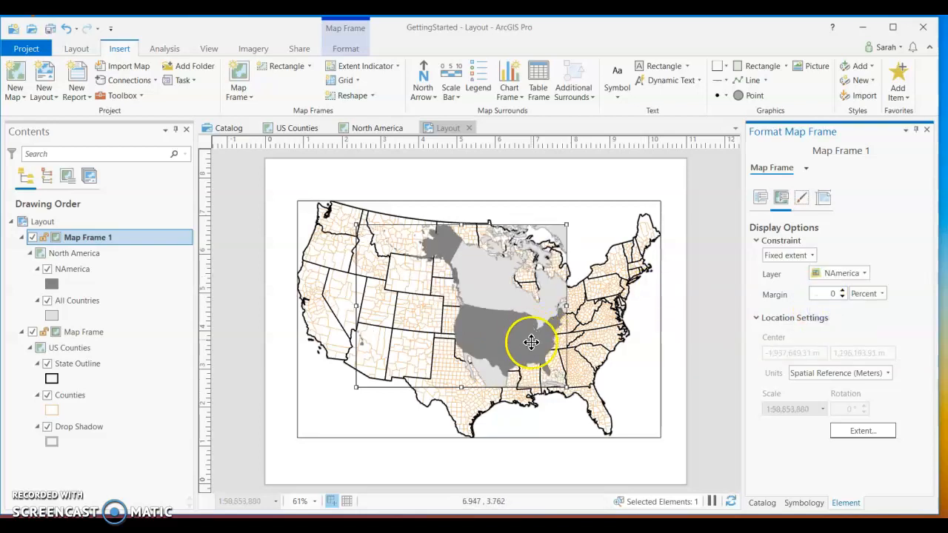
{"action": "left_click", "coordinate": [865, 274]}
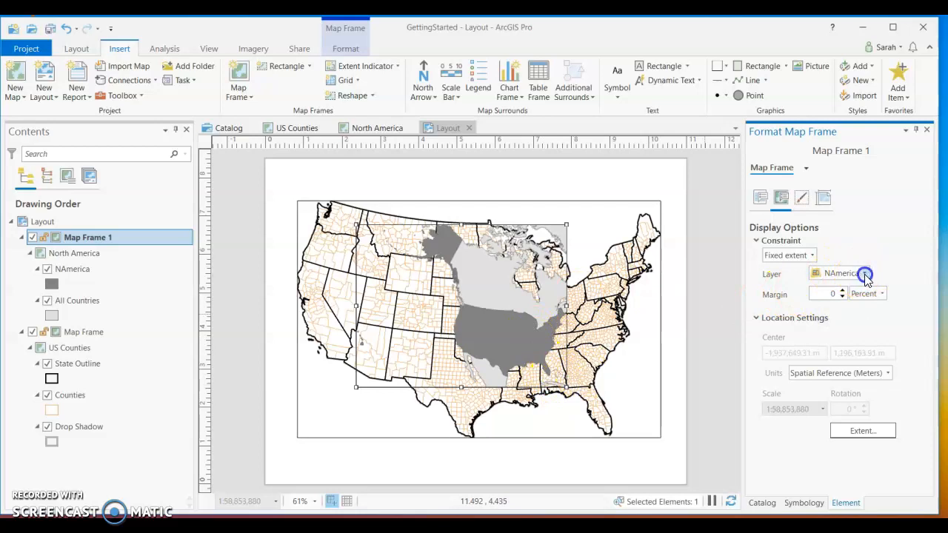
{"action": "left_click", "coordinate": [844, 323]}
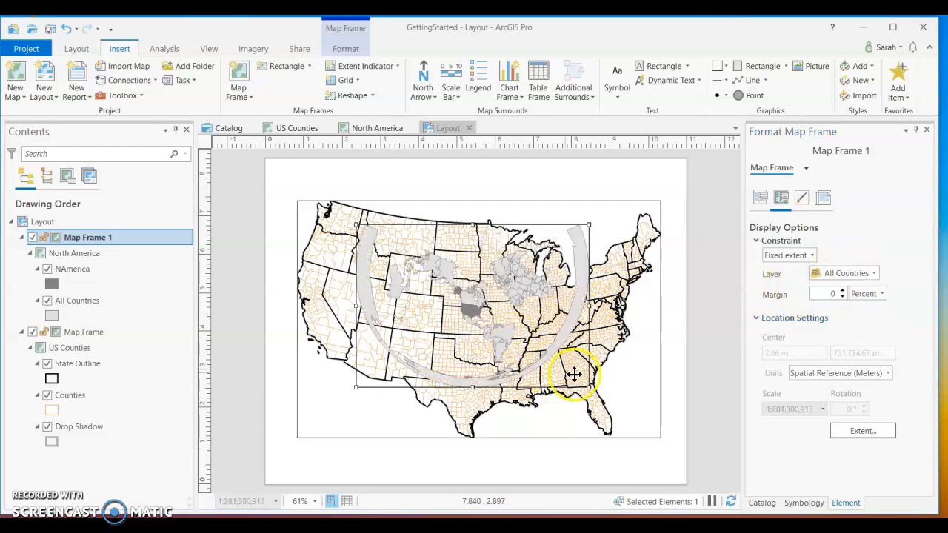
{"action": "left_click", "coordinate": [874, 274]}
{"action": "left_click", "coordinate": [847, 307]}
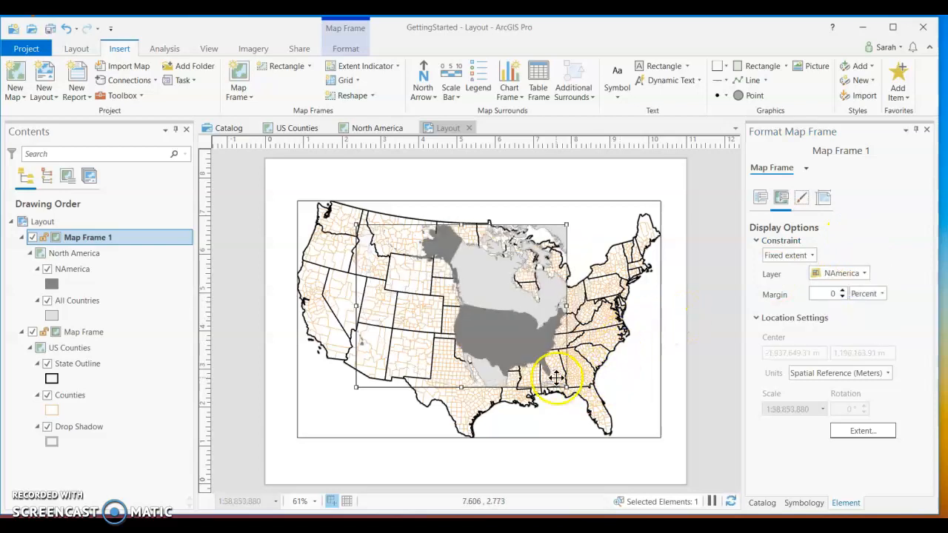
{"action": "left_click_drag", "start_coordinate": [568, 387], "coordinate": [629, 459]}
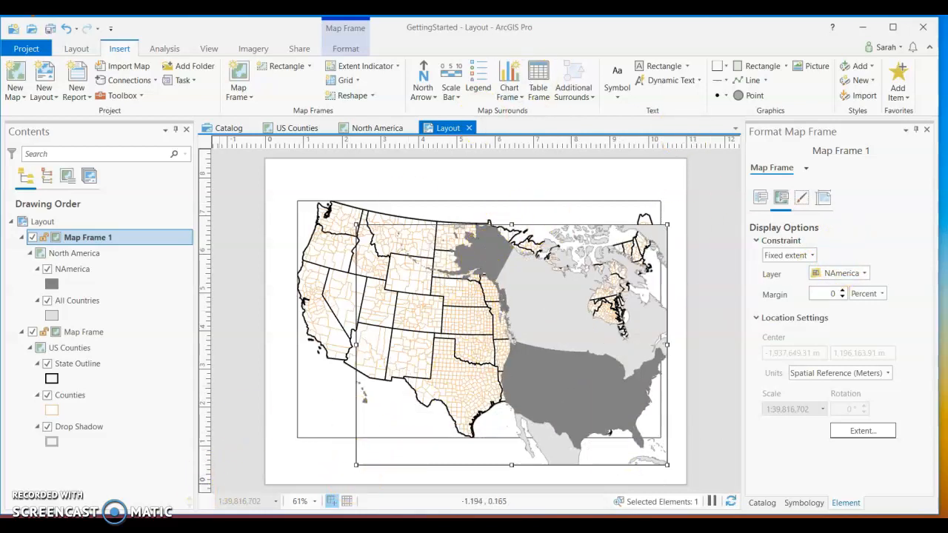
Undo the North America frame's enlargement and layer extent changes.
{"action": "left_click", "coordinate": [67, 30]}
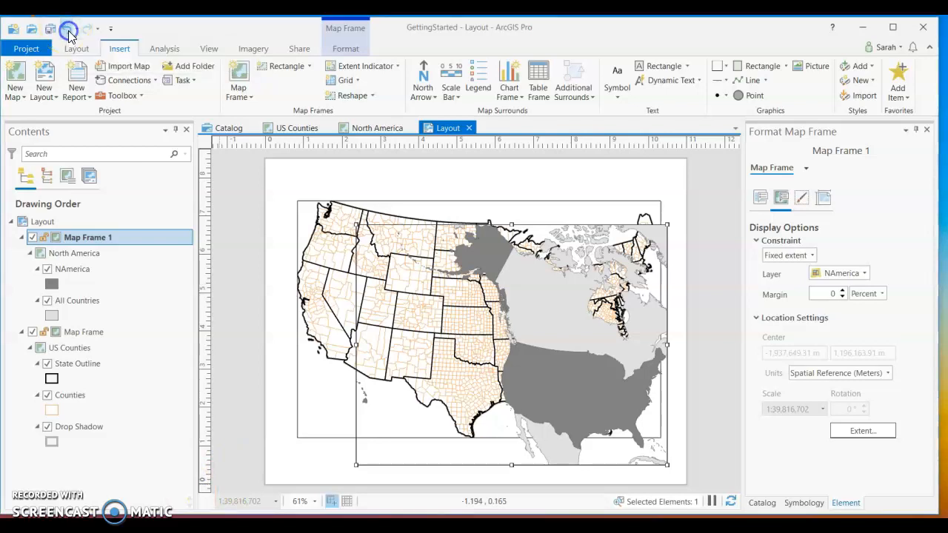
{"action": "left_click", "coordinate": [68, 30]}
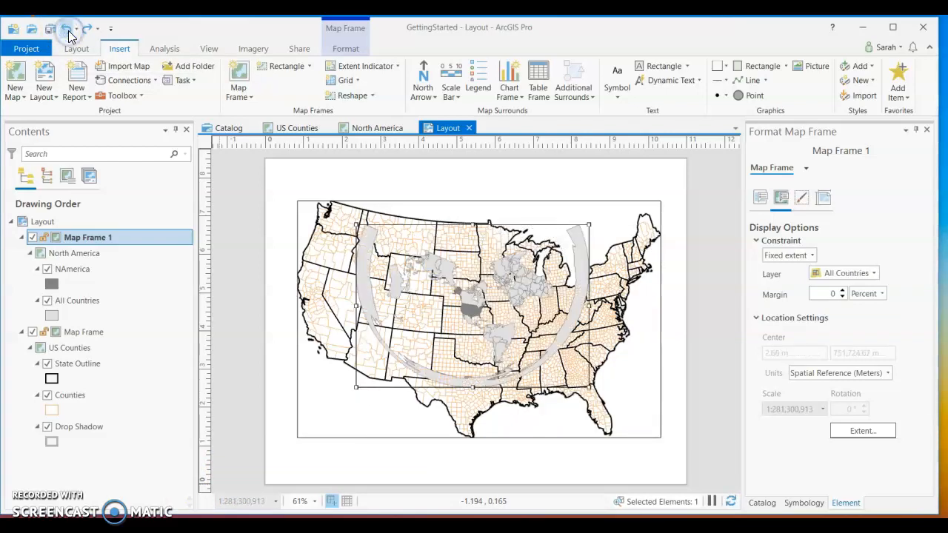
{"action": "left_click", "coordinate": [67, 29]}
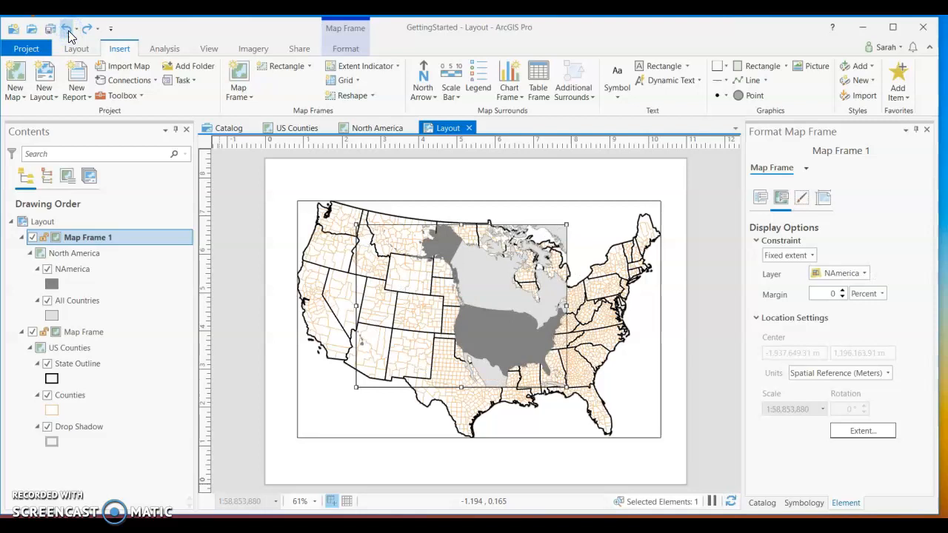
{"action": "left_click", "coordinate": [67, 31]}
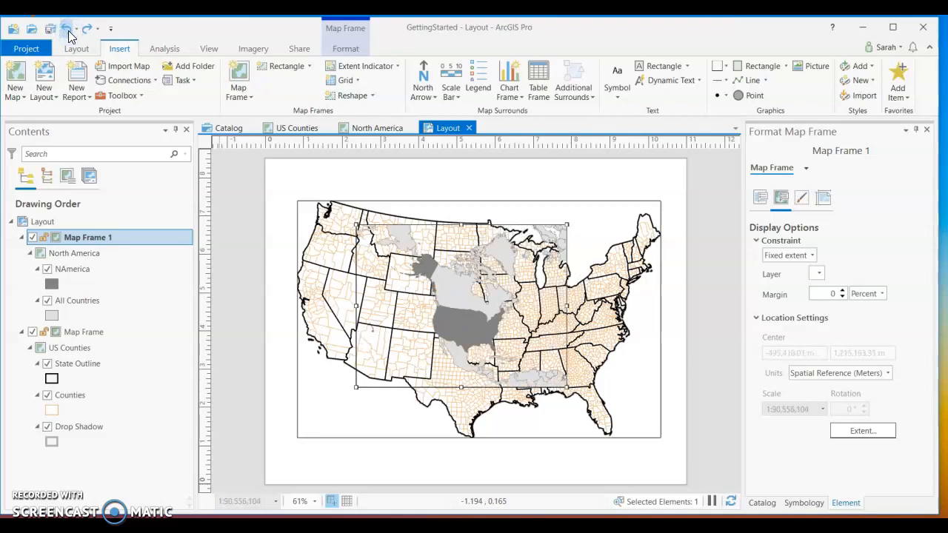
Move the North America frame into the lower-left corner of the US Counties frame and shrink it to an inset.
{"action": "left_click_drag", "start_coordinate": [461, 335], "coordinate": [417, 349]}
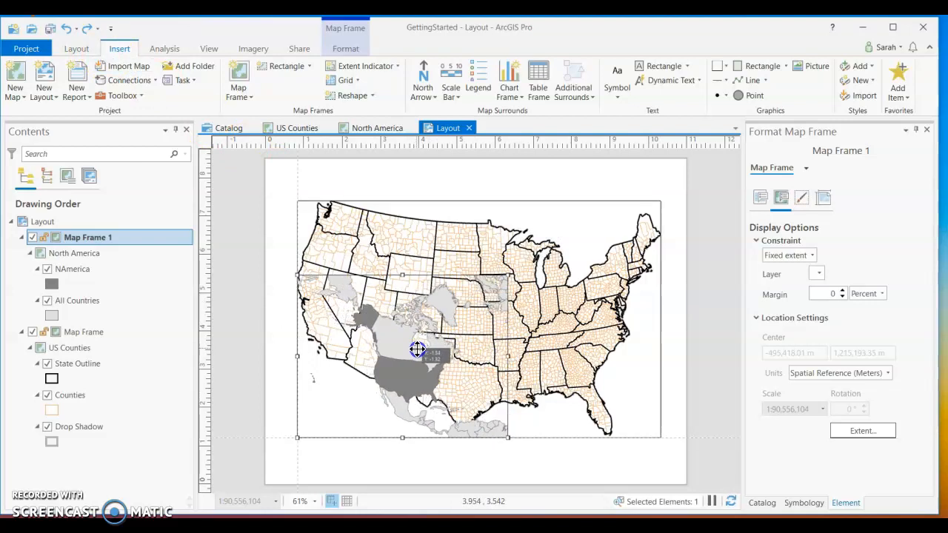
{"action": "left_click_drag", "start_coordinate": [417, 350], "coordinate": [415, 346]}
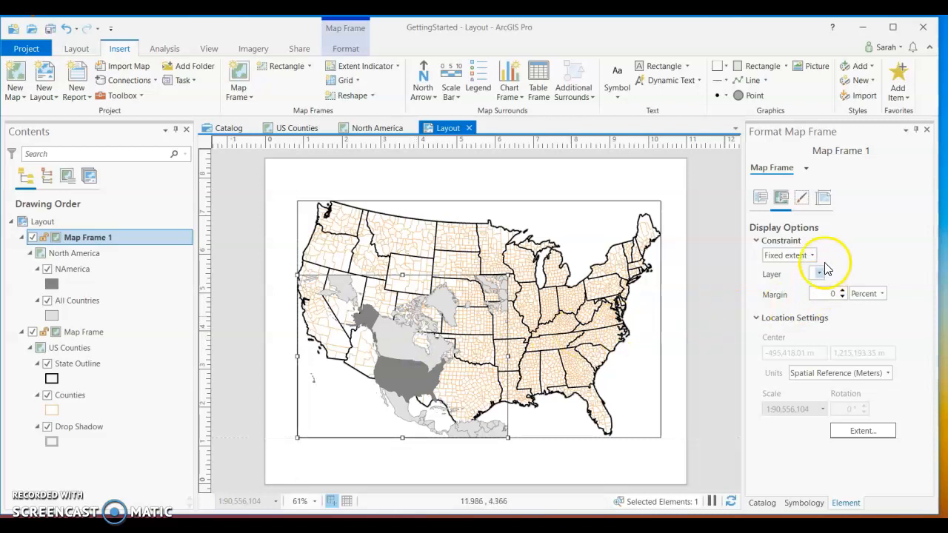
{"action": "left_click", "coordinate": [815, 256]}
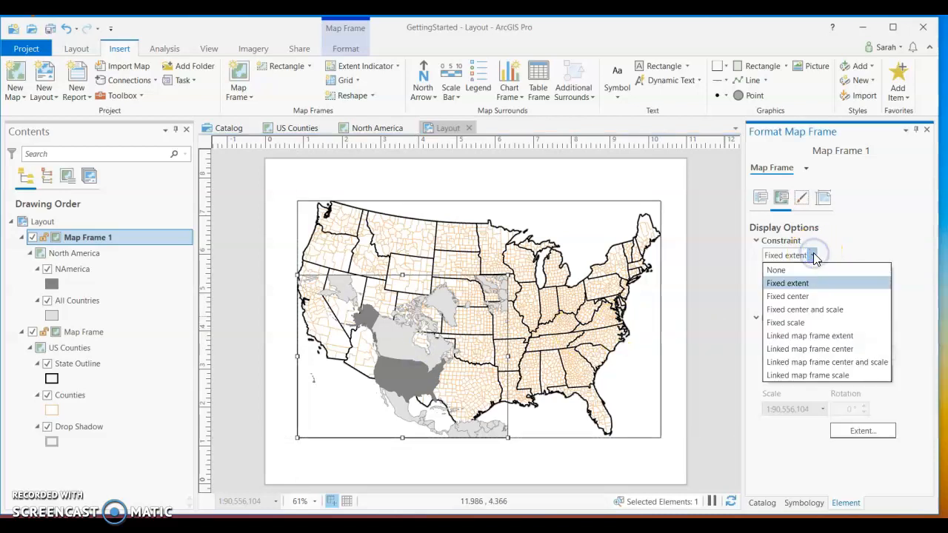
{"action": "left_click", "coordinate": [815, 256]}
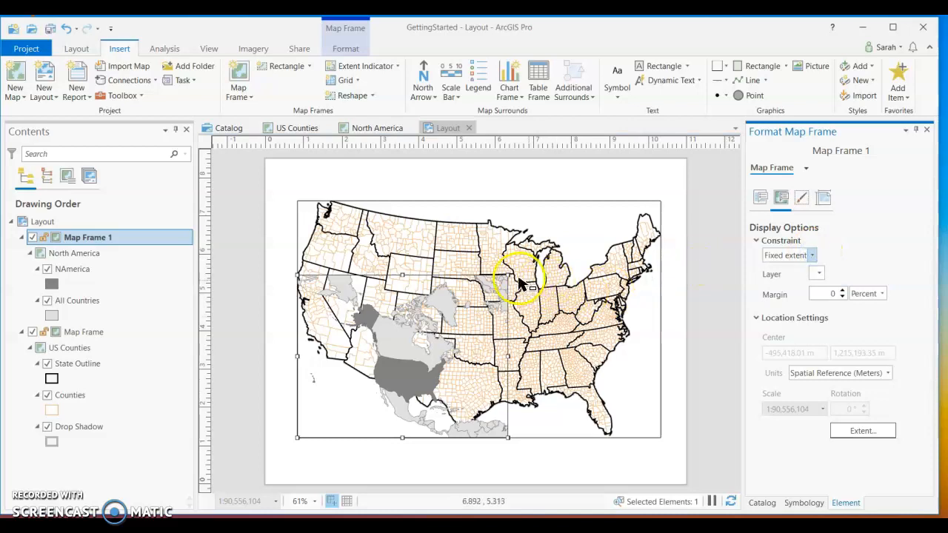
{"action": "left_click_drag", "start_coordinate": [507, 275], "coordinate": [467, 305]}
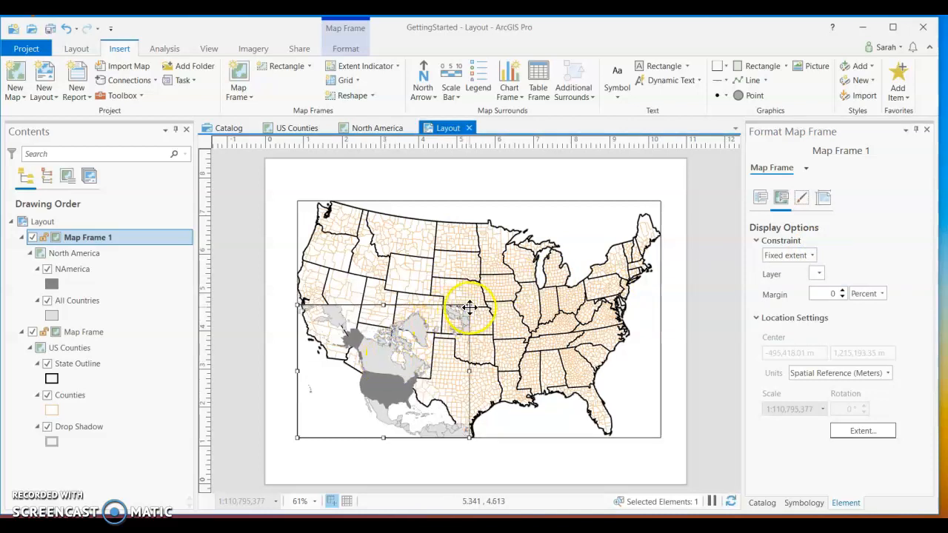
{"action": "mouse_move", "coordinate": [467, 305]}
{"action": "left_mouse_down"}
{"action": "mouse_move", "coordinate": [456, 319]}
{"action": "mouse_move", "coordinate": [478, 309]}
{"action": "mouse_move", "coordinate": [455, 317]}
{"action": "left_mouse_up"}
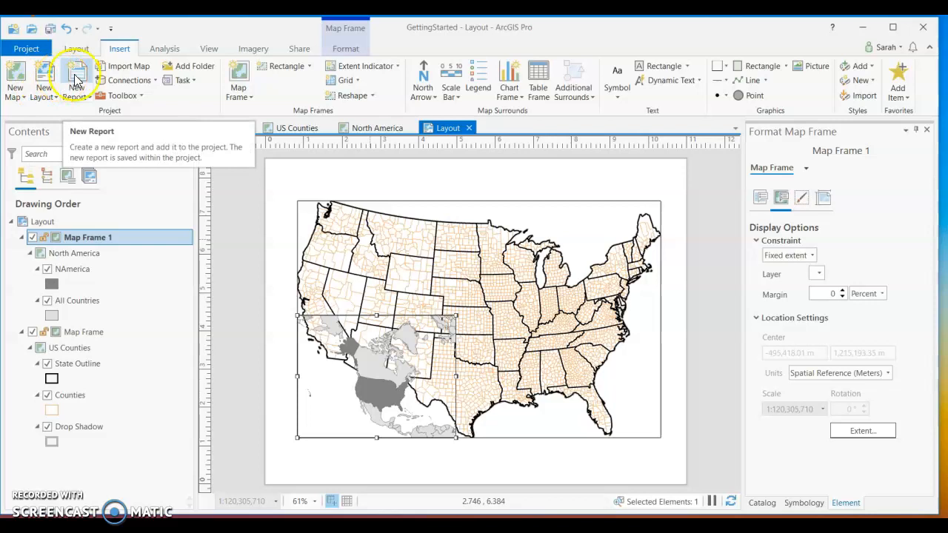
Examine the layout's page setup and general properties.
{"action": "left_click", "coordinate": [148, 186]}
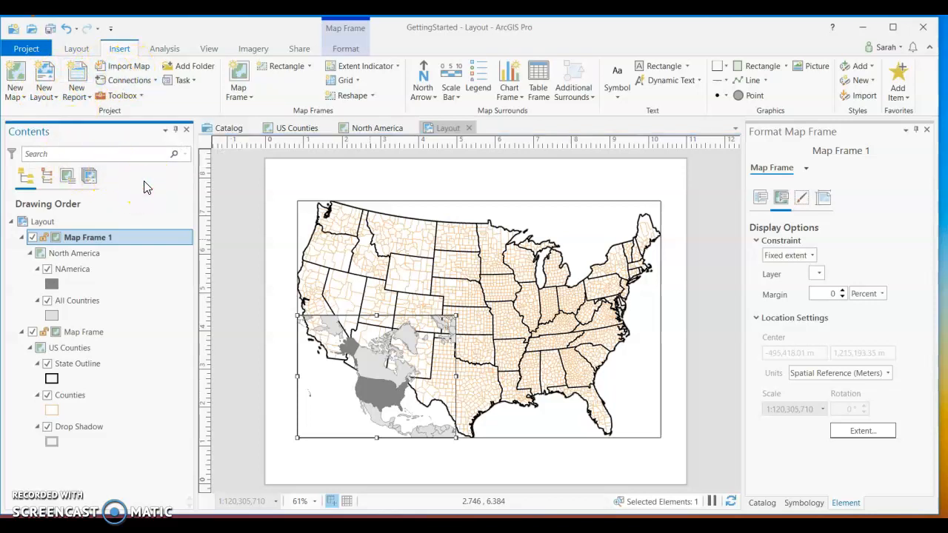
{"action": "left_click", "coordinate": [289, 191]}
{"action": "right_click", "coordinate": [290, 189]}
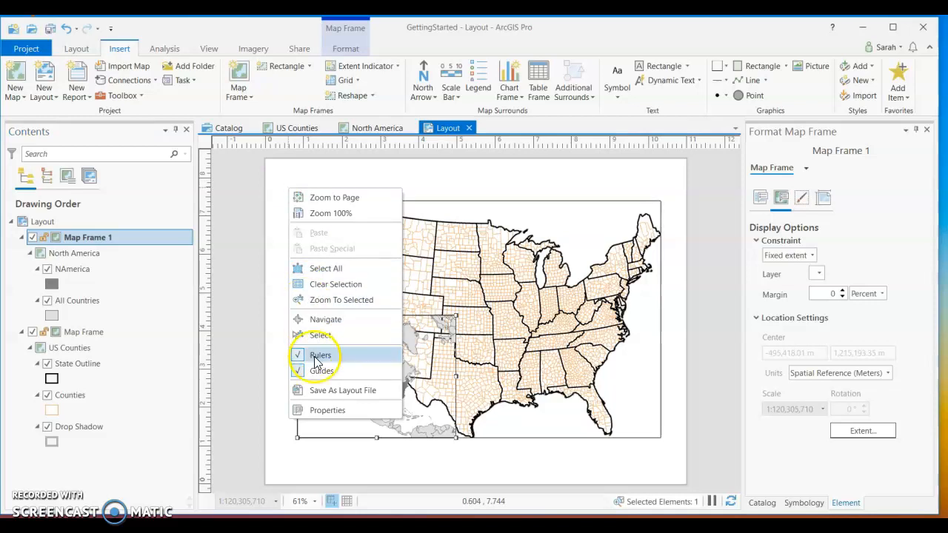
{"action": "left_click", "coordinate": [318, 408]}
{"action": "left_click", "coordinate": [290, 147]}
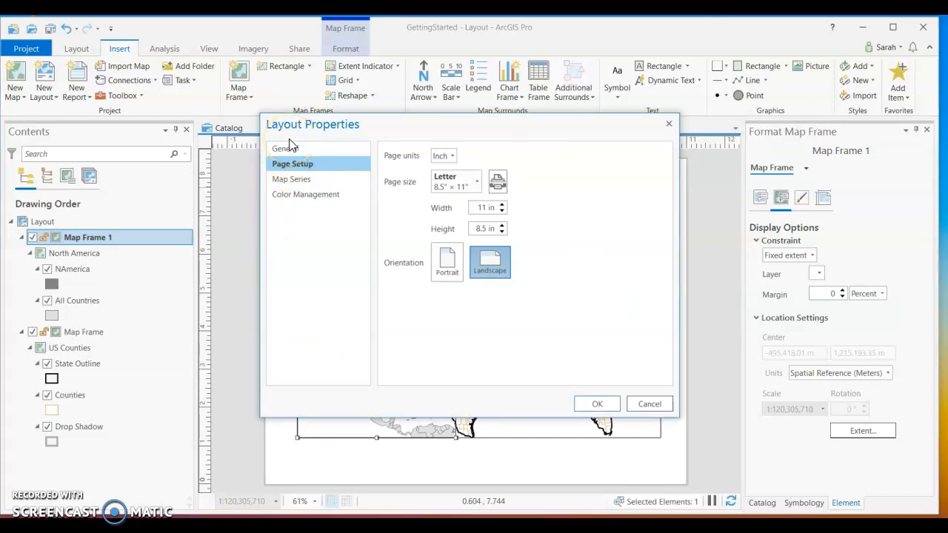
{"action": "left_click", "coordinate": [296, 139]}
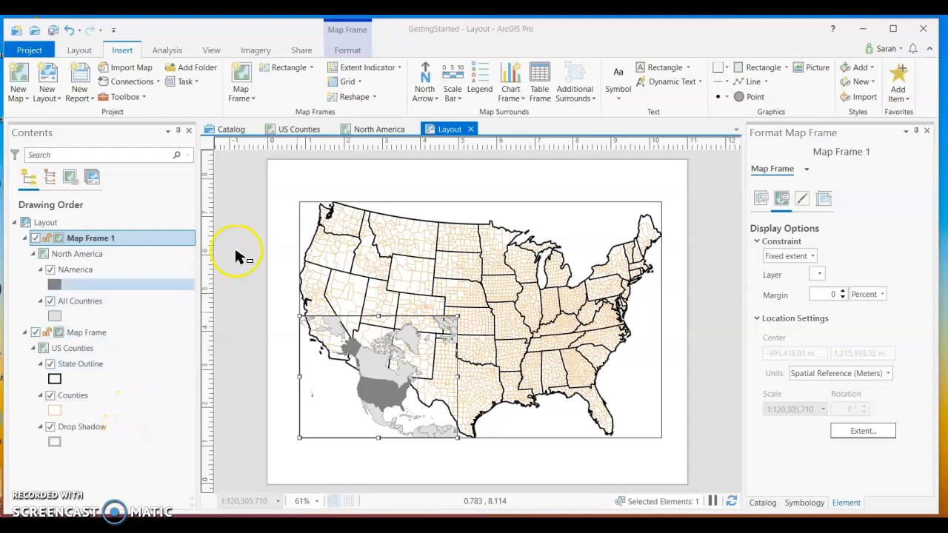
Rename the North America map as Locator Map and return to the layout.
{"action": "left_click", "coordinate": [295, 130]}
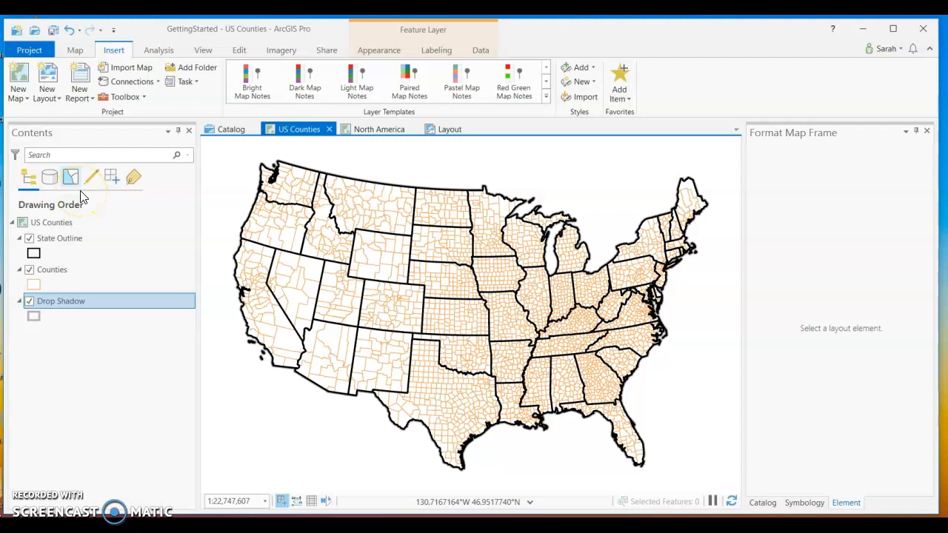
{"action": "left_click", "coordinate": [379, 132]}
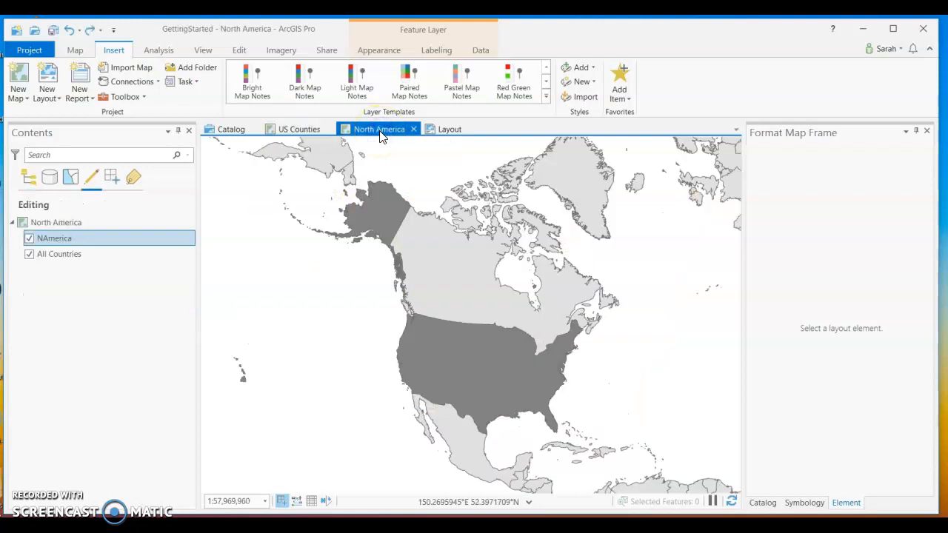
{"action": "left_click", "coordinate": [46, 225]}
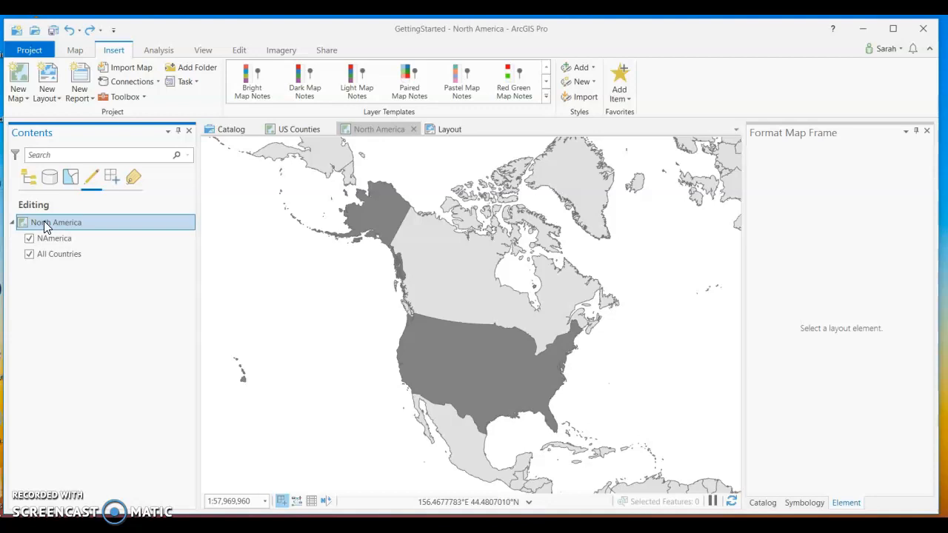
{"action": "left_click", "coordinate": [44, 221]}
{"action": "type", "text": "Locator Map"}
{"action": "key", "text": "Return"}
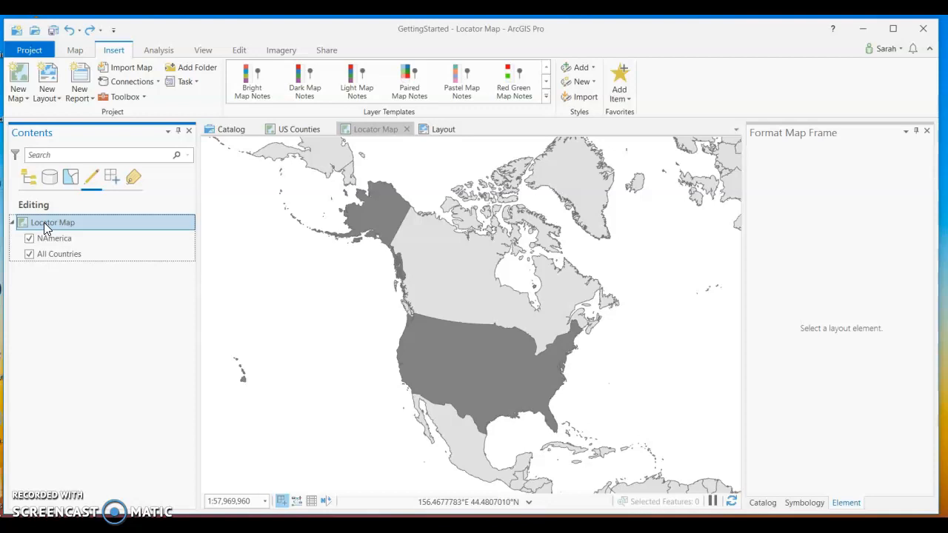
{"action": "left_click", "coordinate": [35, 225]}
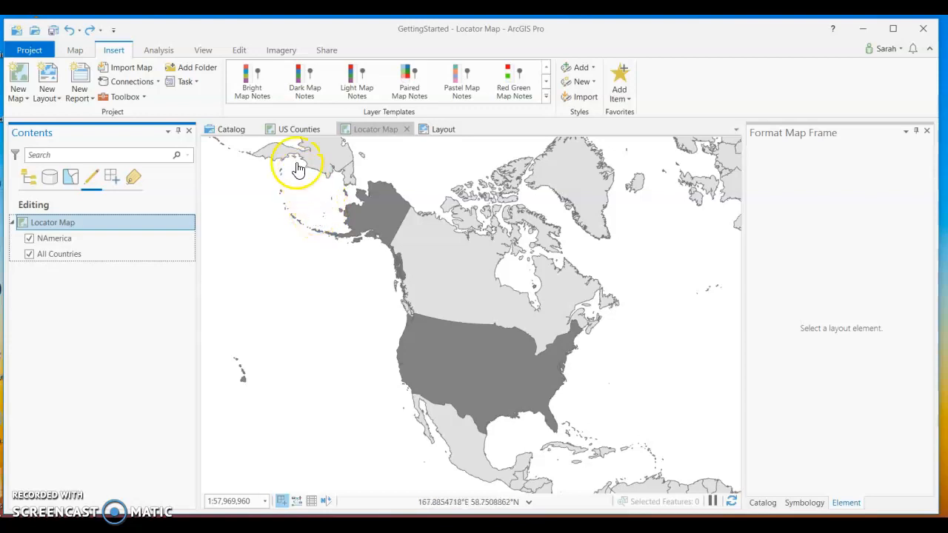
{"action": "left_click", "coordinate": [370, 131]}
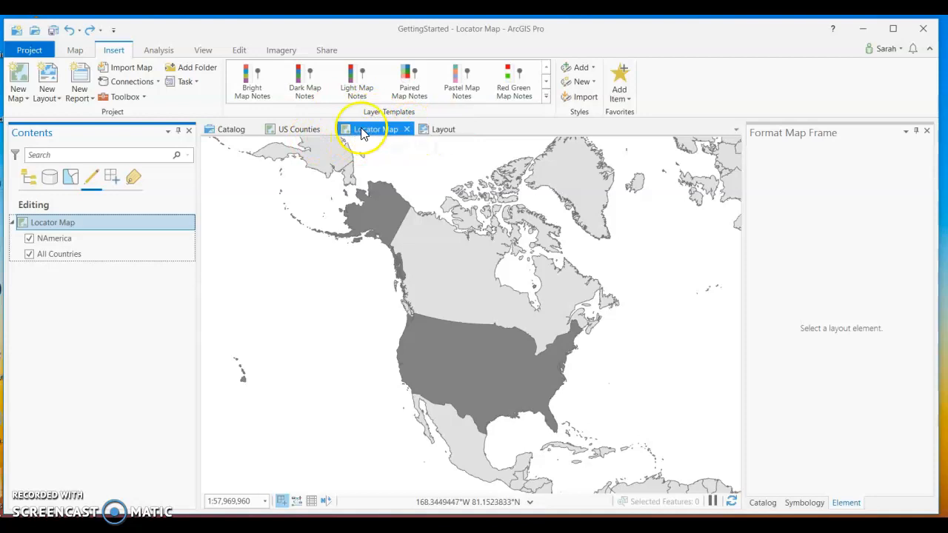
{"action": "left_click", "coordinate": [435, 129]}
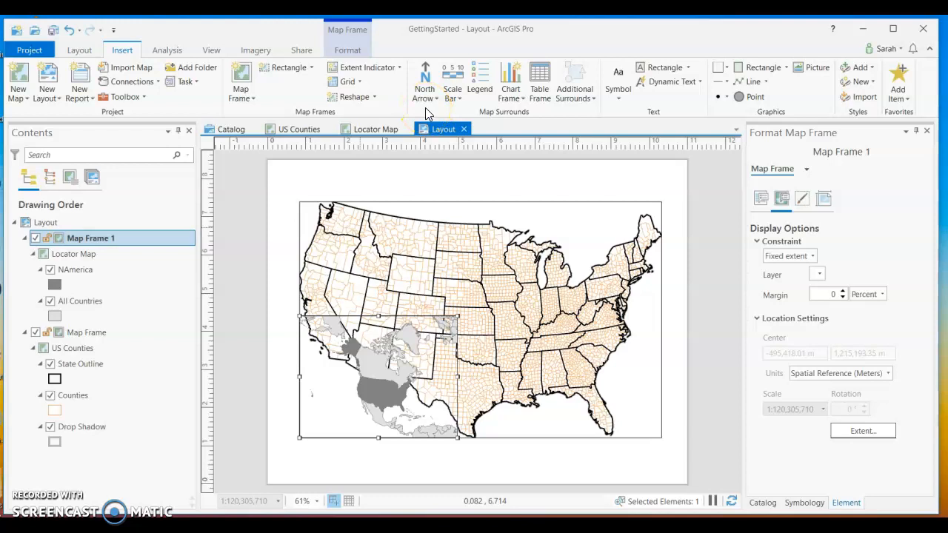
Examine the inset map frame's formatting components and its placement settings.
{"action": "left_click", "coordinate": [351, 33]}
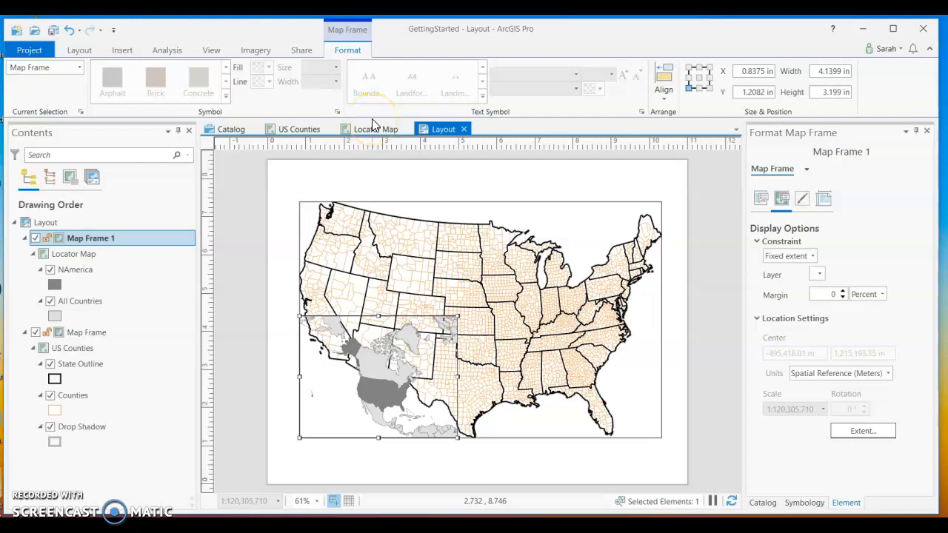
{"action": "left_click", "coordinate": [79, 68]}
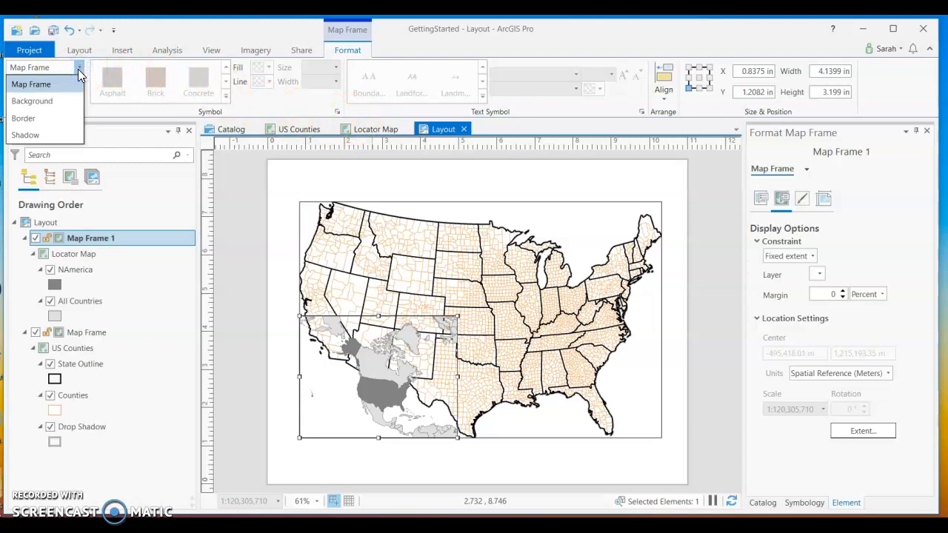
{"action": "left_click", "coordinate": [79, 68]}
{"action": "left_click", "coordinate": [81, 111]}
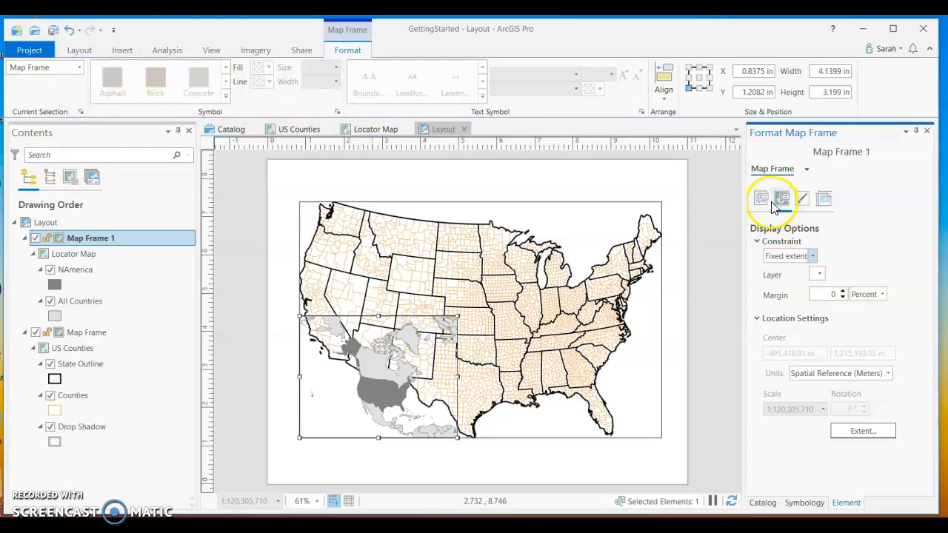
{"action": "left_click", "coordinate": [824, 200]}
{"action": "left_click", "coordinate": [824, 200]}
Try assigning Map to the inset frame in place of Locator Map, and view the frame's display settings.
{"action": "left_click", "coordinate": [762, 199]}
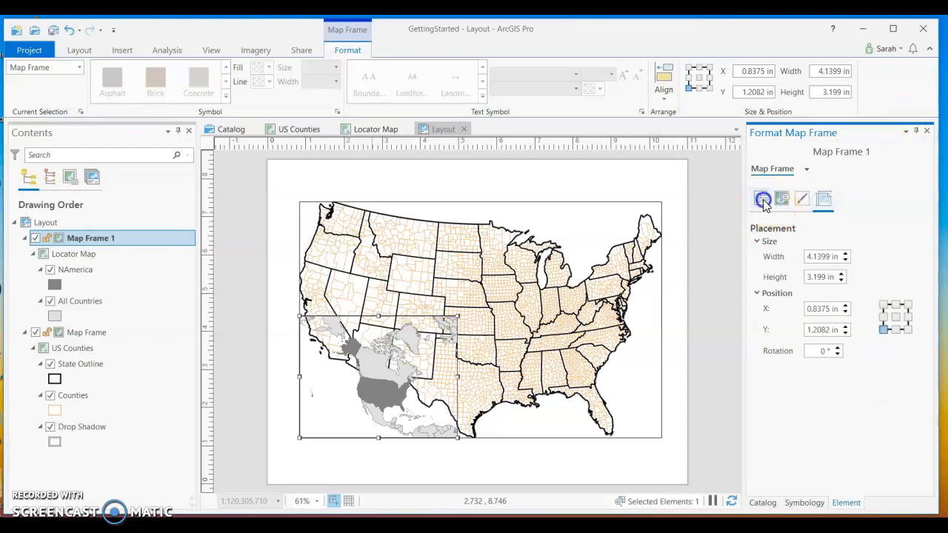
{"action": "left_click", "coordinate": [911, 316]}
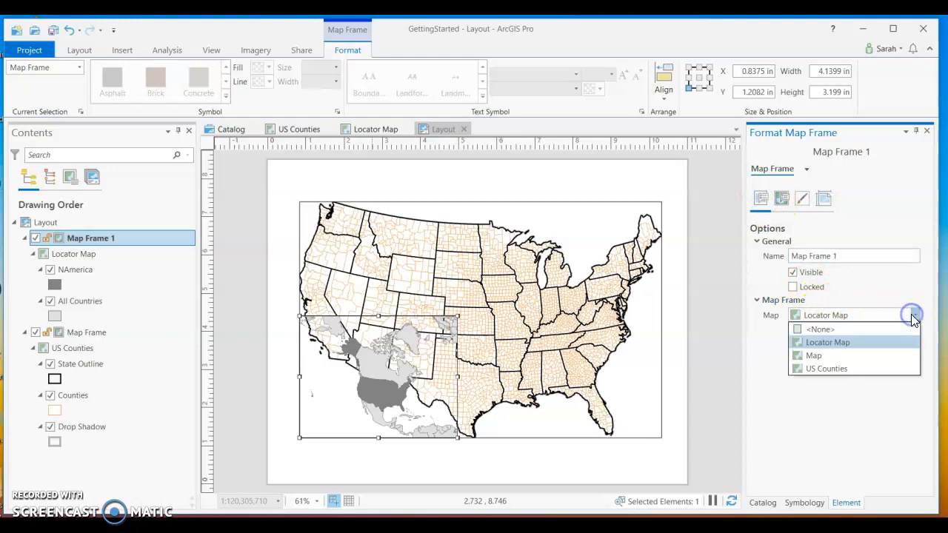
{"action": "left_click", "coordinate": [869, 358]}
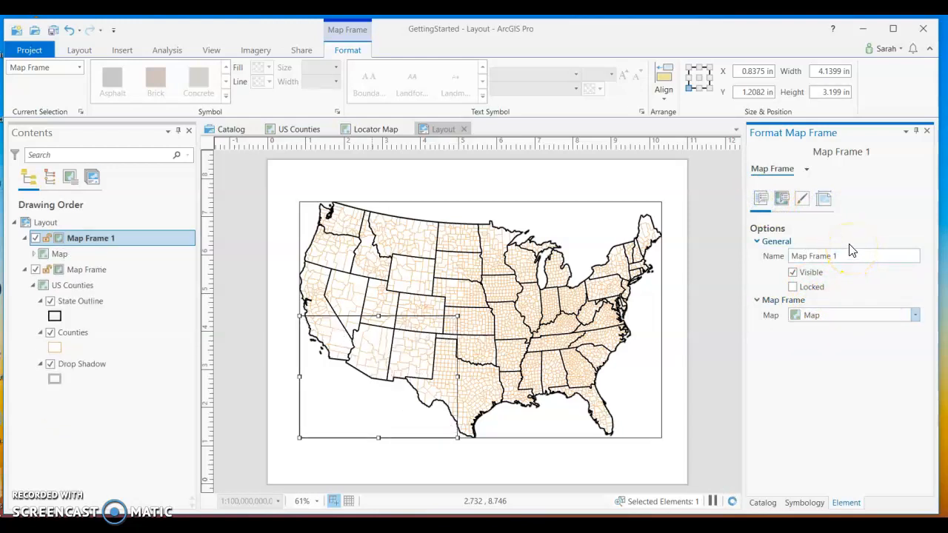
{"action": "left_click", "coordinate": [804, 201]}
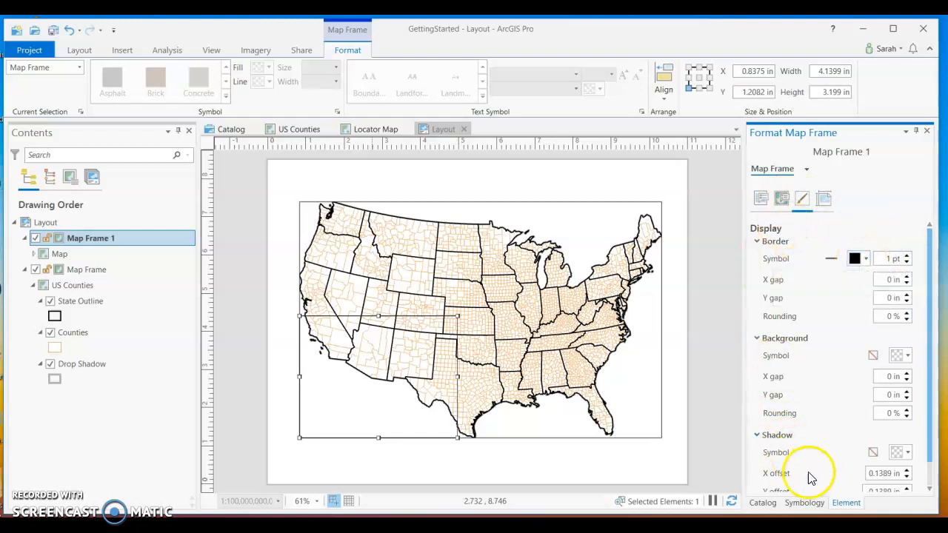
Check the symbology settings for the US Counties map frame and its State Outline layer.
{"action": "left_click", "coordinate": [448, 337]}
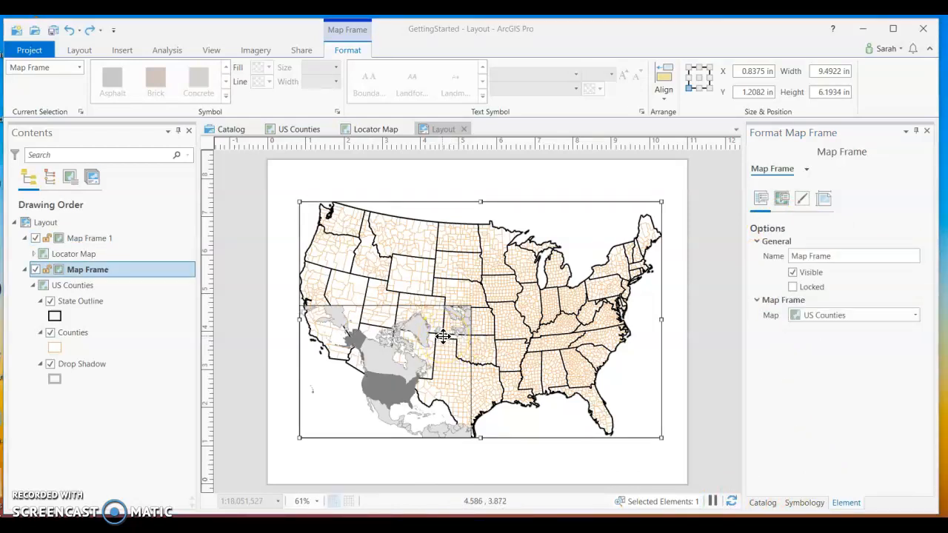
{"action": "left_click", "coordinate": [468, 317]}
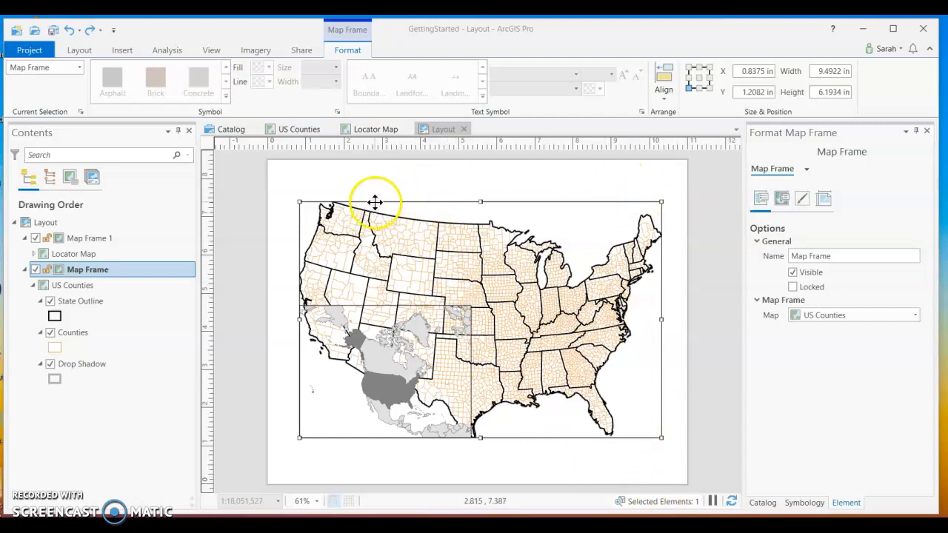
{"action": "left_click_drag", "start_coordinate": [85, 249], "coordinate": [85, 277]}
{"action": "left_click", "coordinate": [85, 273]}
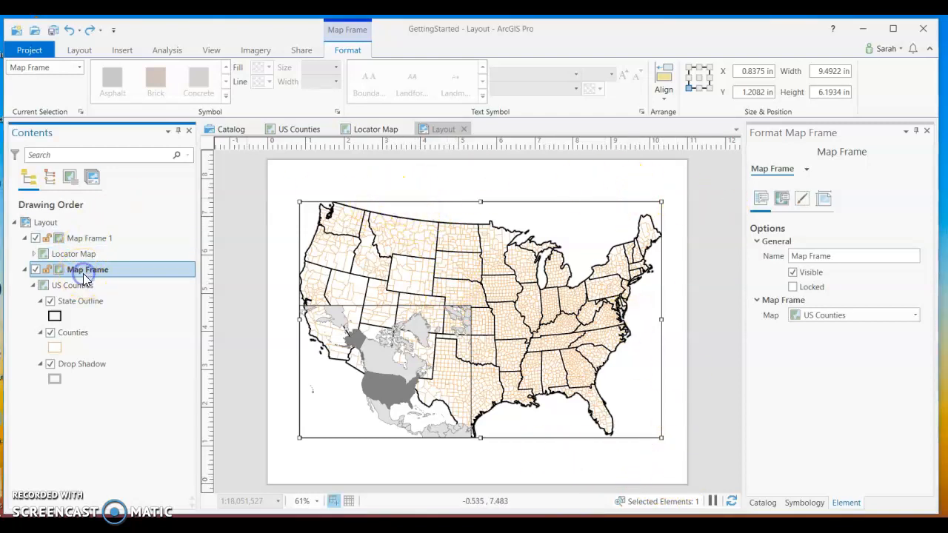
{"action": "left_click", "coordinate": [800, 507]}
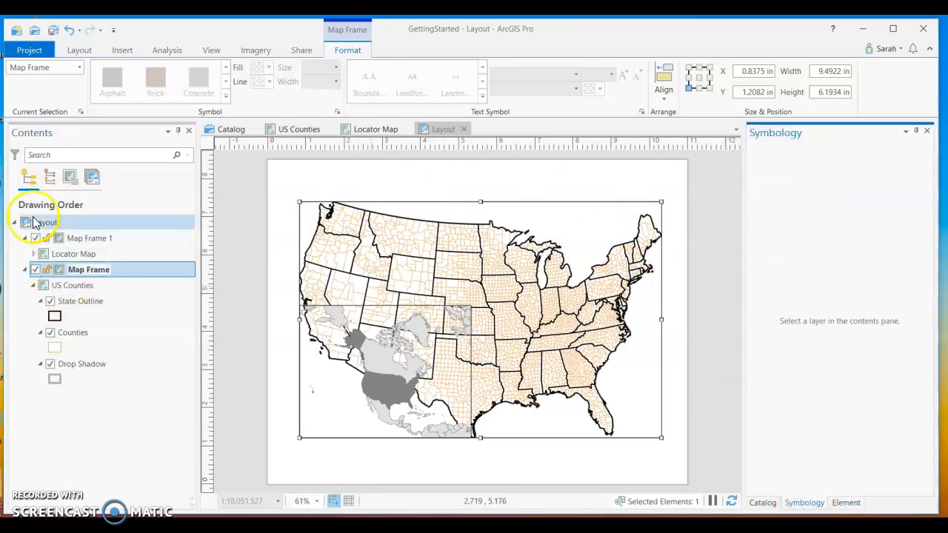
{"action": "left_click", "coordinate": [83, 305]}
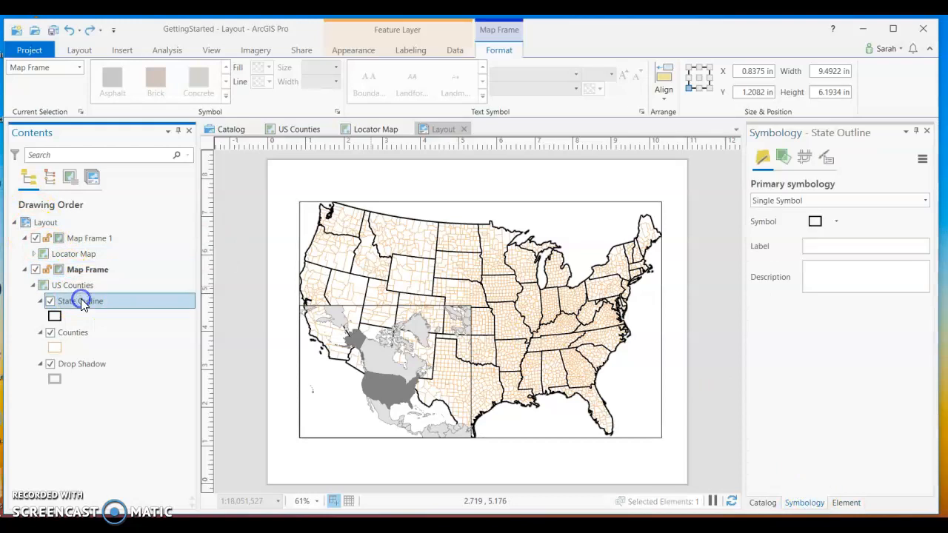
{"action": "left_click", "coordinate": [84, 289]}
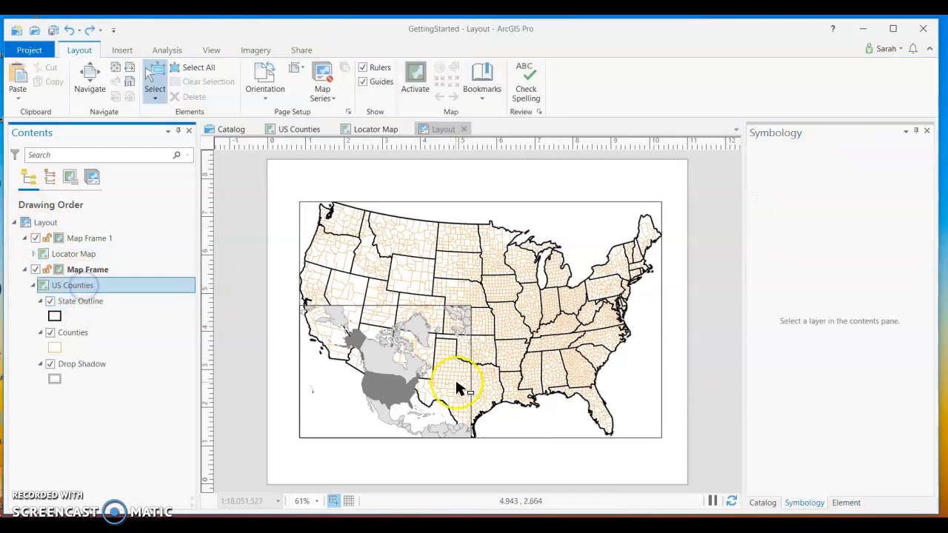
{"action": "left_click", "coordinate": [846, 504]}
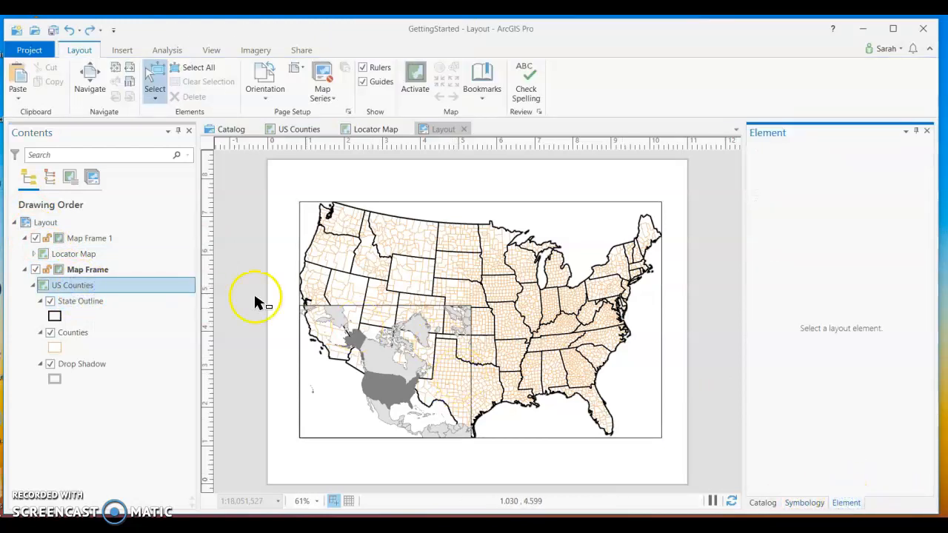
Remove the US Counties map frame's outline by setting its border symbol to No color.
{"action": "left_click", "coordinate": [138, 269]}
{"action": "left_click", "coordinate": [850, 504]}
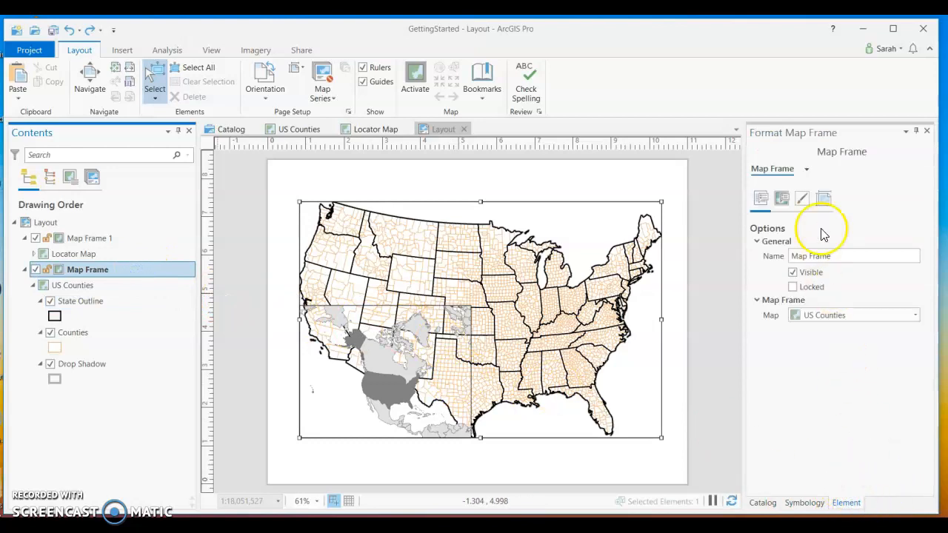
{"action": "left_click", "coordinate": [785, 200]}
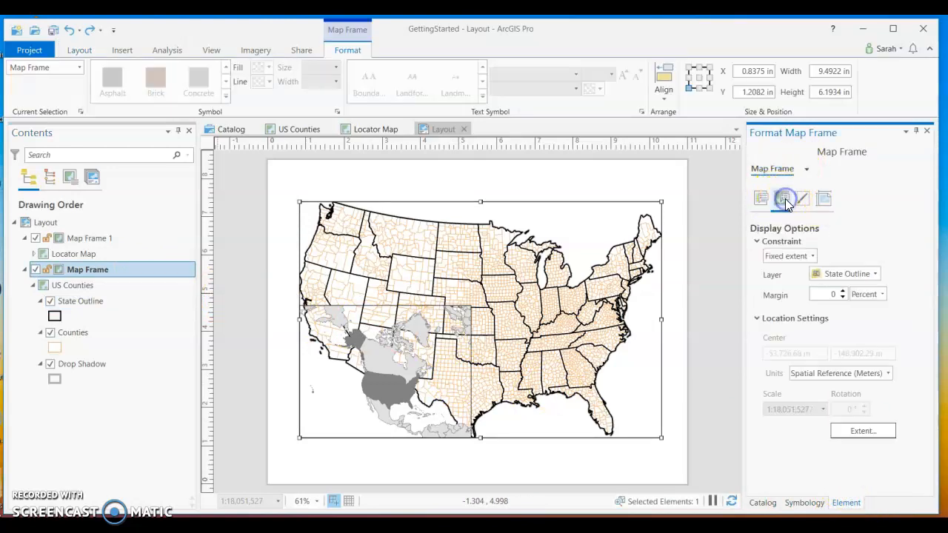
{"action": "left_click", "coordinate": [803, 202]}
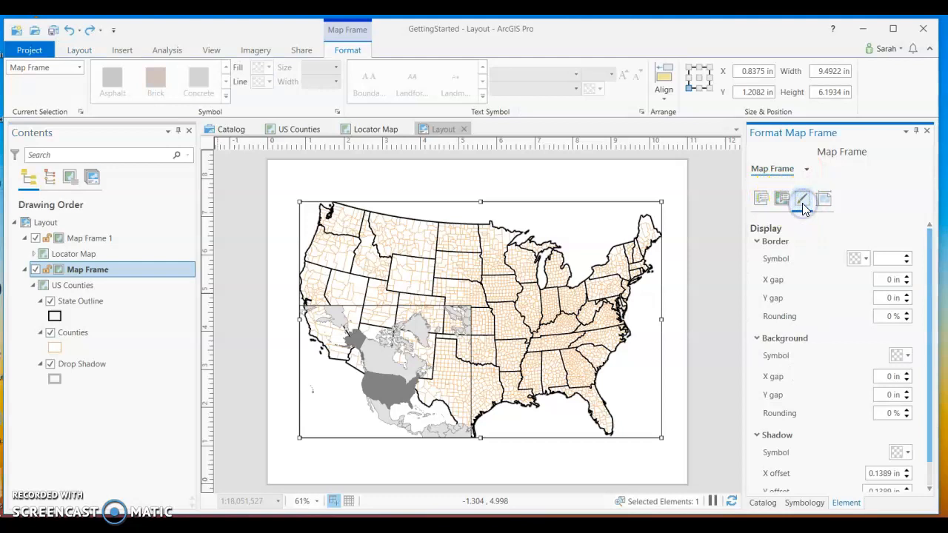
{"action": "left_click", "coordinate": [869, 261]}
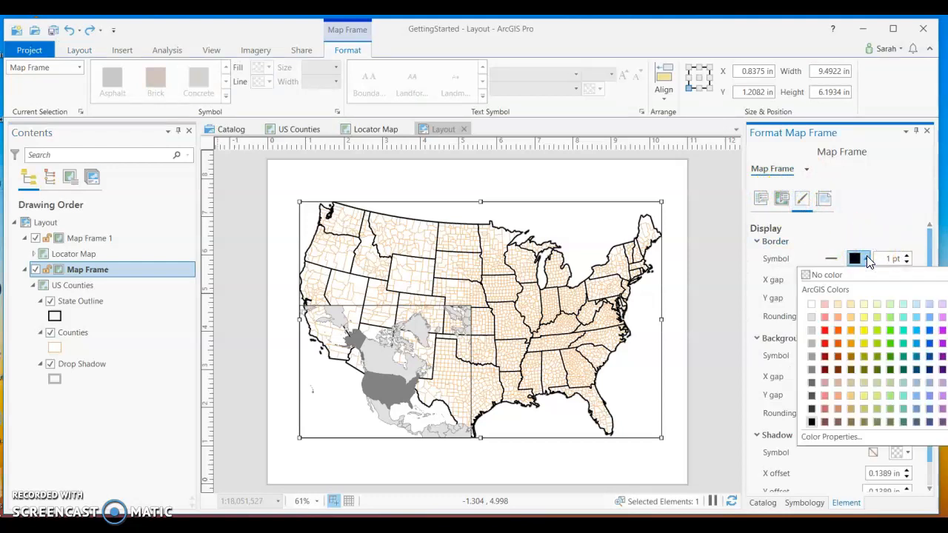
{"action": "left_click", "coordinate": [849, 275]}
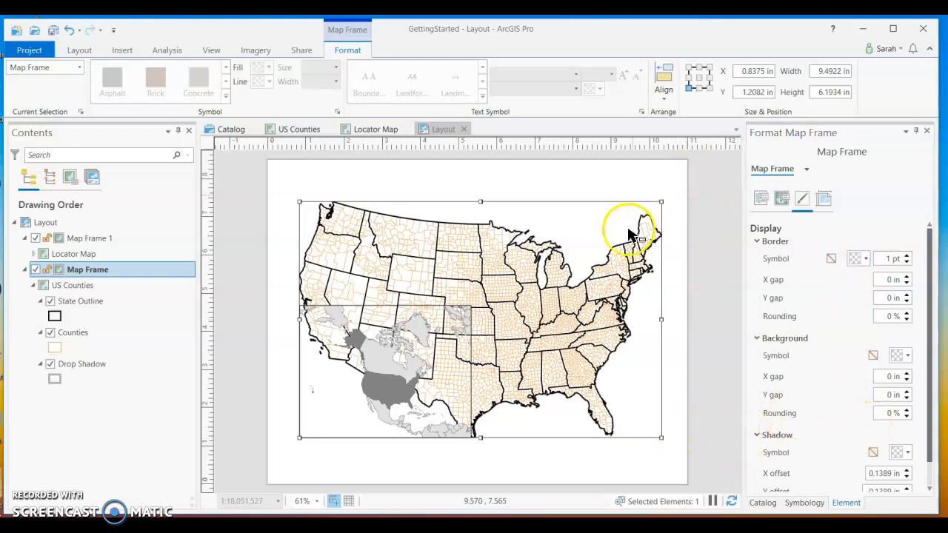
{"action": "left_click", "coordinate": [539, 190]}
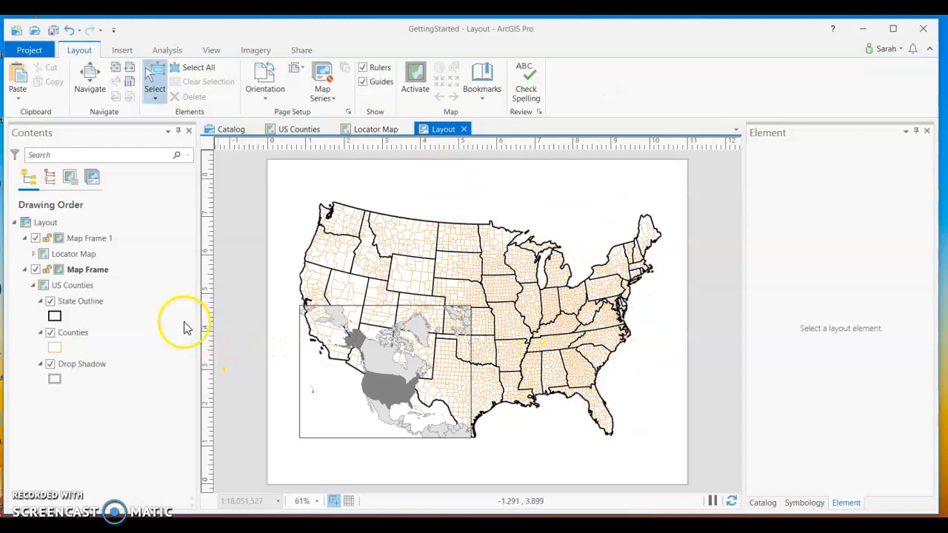
Check the symbology settings for the inset map frame and its Locator Map.
{"action": "left_click", "coordinate": [113, 252]}
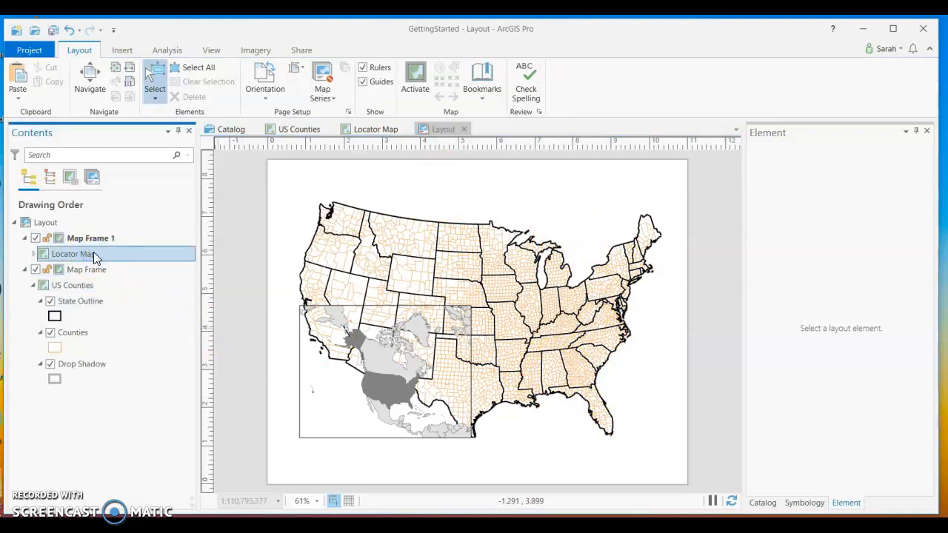
{"action": "left_click", "coordinate": [804, 502]}
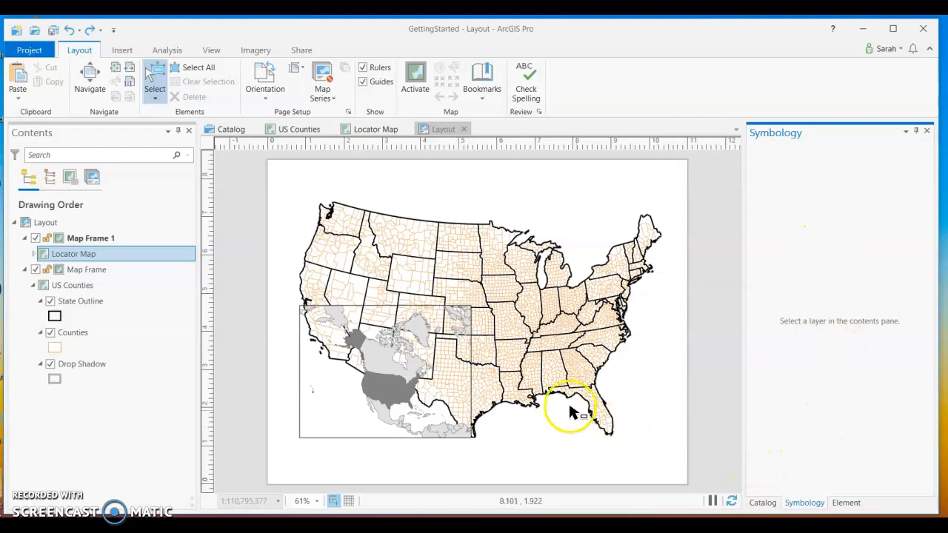
{"action": "left_click", "coordinate": [86, 244]}
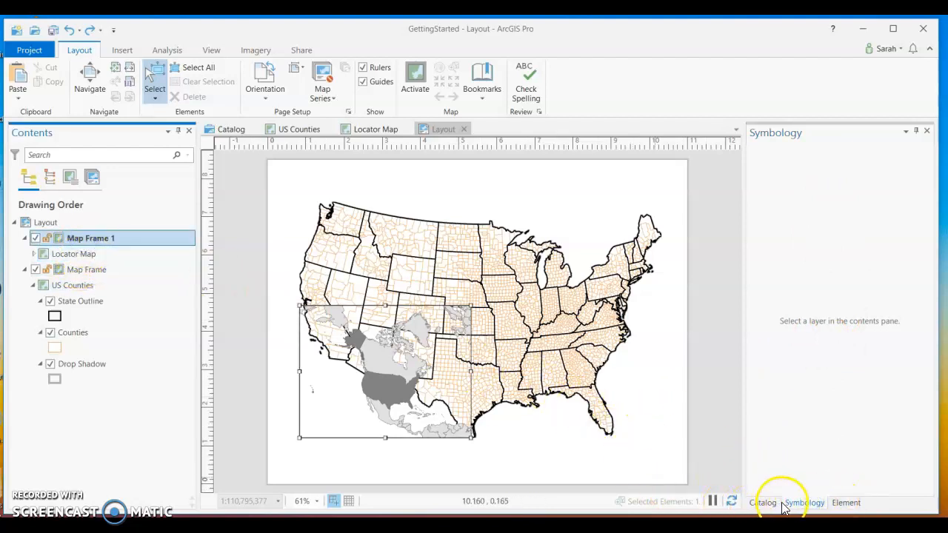
{"action": "left_click", "coordinate": [382, 314]}
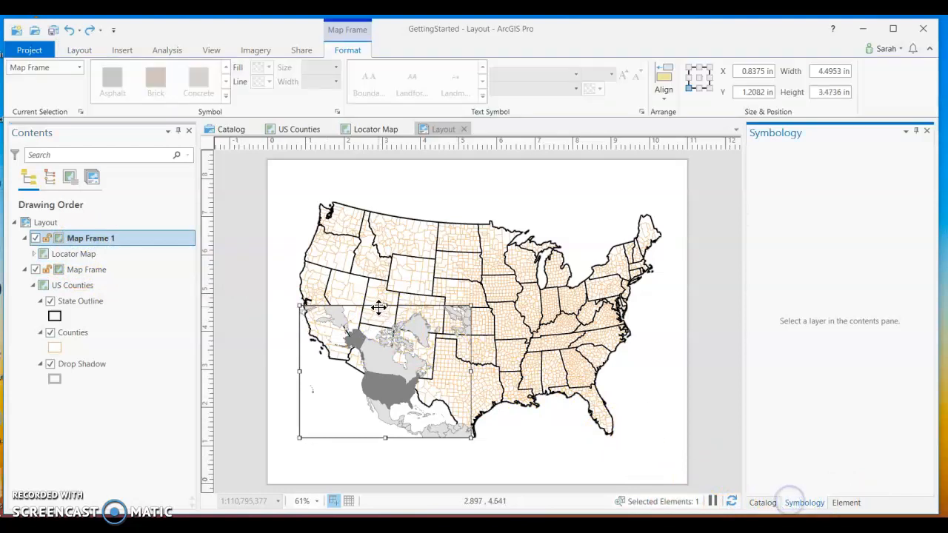
{"action": "left_click", "coordinate": [96, 254]}
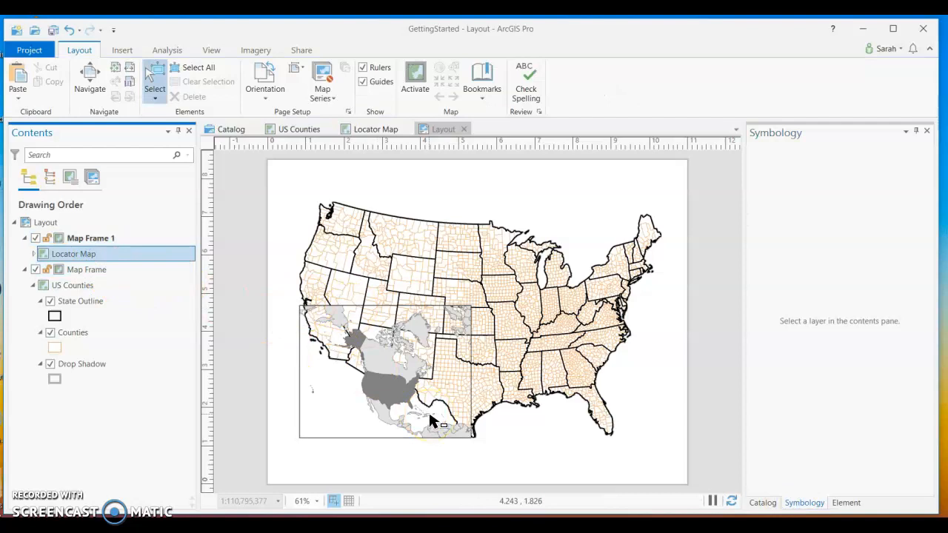
Give the inset map frame a dark gray border with a width of 3 pt.
{"action": "left_click", "coordinate": [162, 241]}
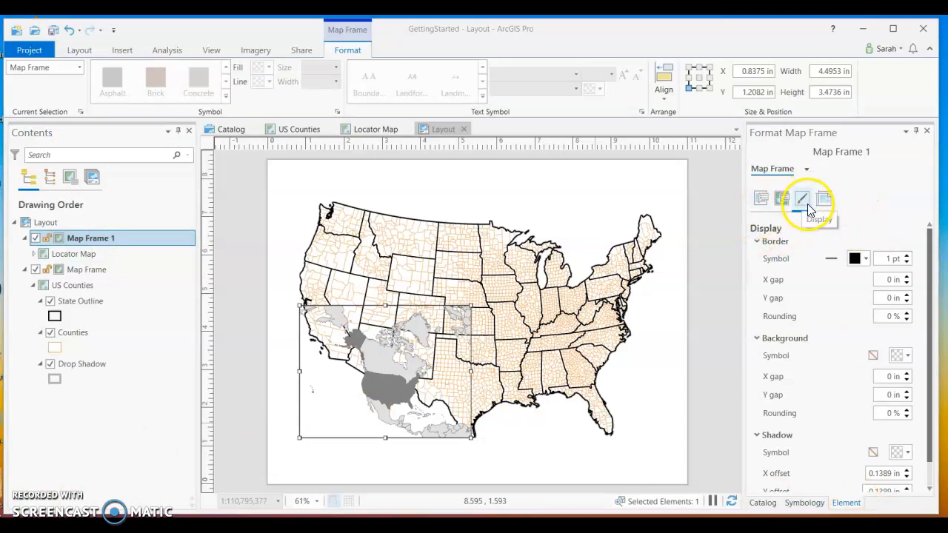
{"action": "left_click", "coordinate": [866, 259]}
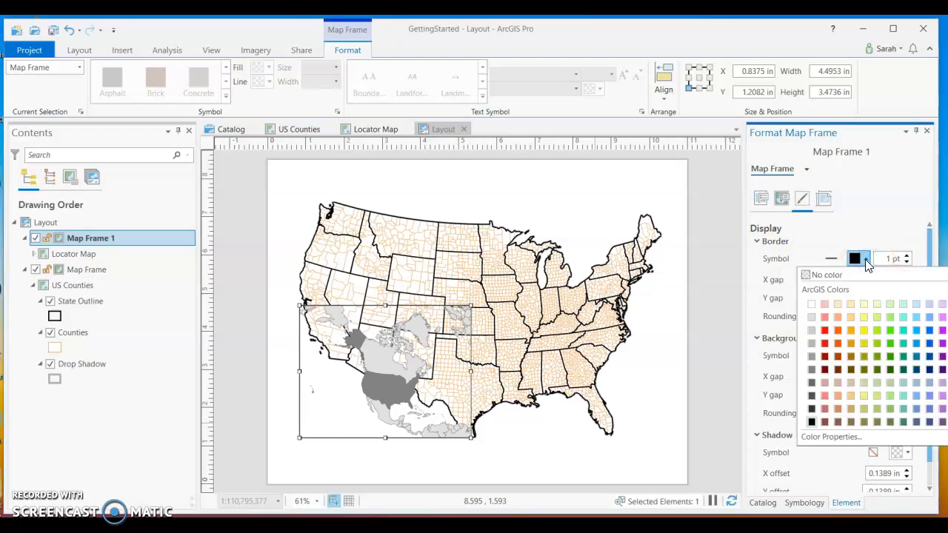
{"action": "left_click", "coordinate": [813, 371]}
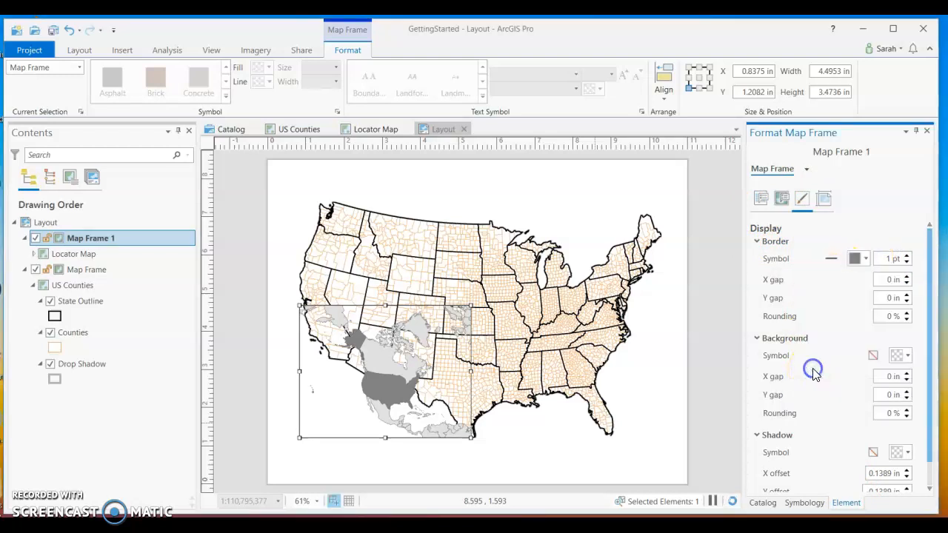
{"action": "left_click", "coordinate": [903, 259]}
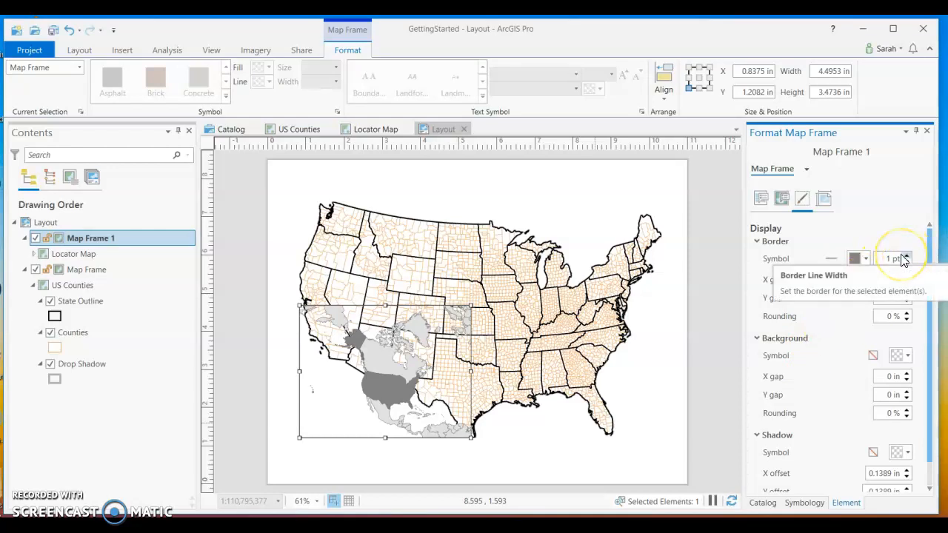
{"action": "left_click", "coordinate": [907, 254]}
{"action": "left_click", "coordinate": [907, 255]}
{"action": "left_click", "coordinate": [379, 378]}
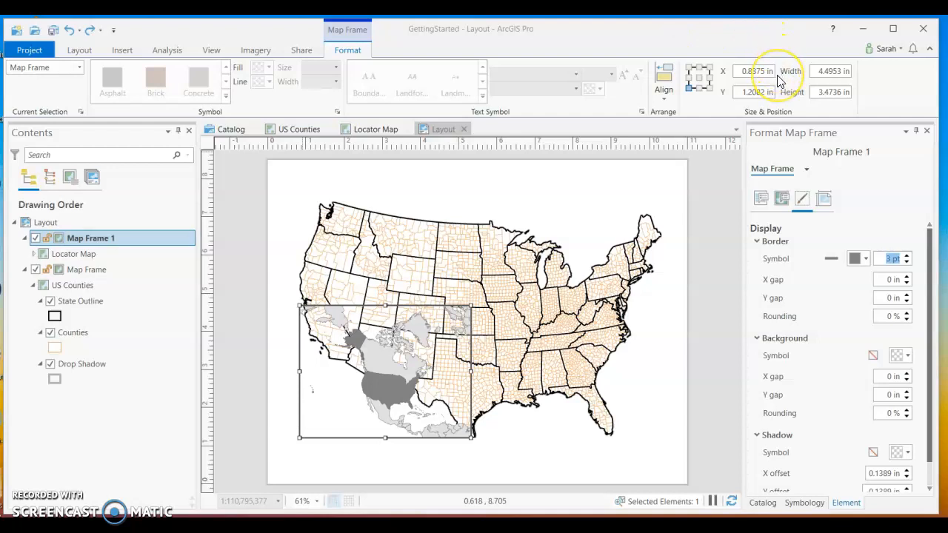
Position the inset map frame at X 1 in and Y 1 in, set its width to 2.5 in, and open its height for editing.
{"action": "left_click", "coordinate": [741, 72]}
{"action": "left_click_drag", "start_coordinate": [741, 72], "coordinate": [851, 71]}
{"action": "type", "text": "12"}
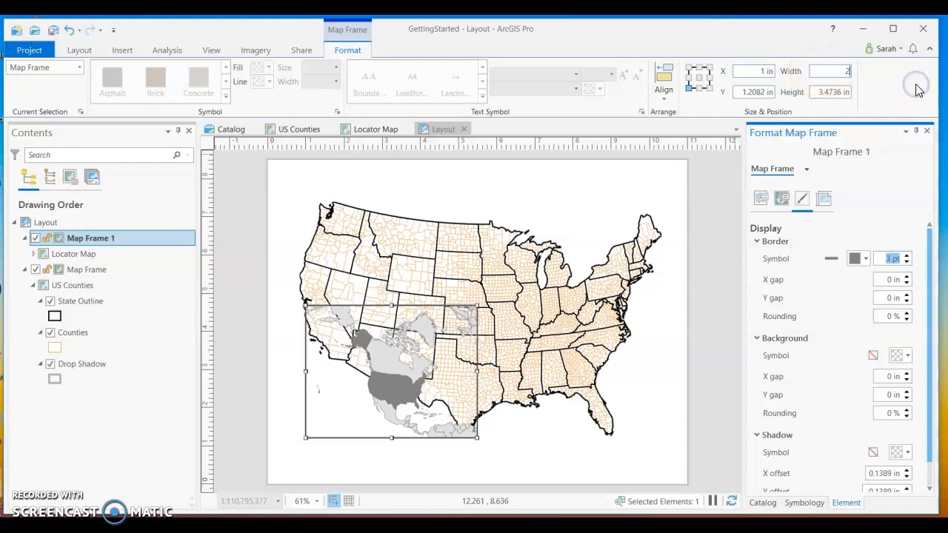
{"action": "type", "text": ".5"}
{"action": "left_click_drag", "start_coordinate": [743, 92], "coordinate": [796, 97]}
{"action": "type", "text": "1"}
{"action": "left_click_drag", "start_coordinate": [818, 91], "coordinate": [884, 100]}
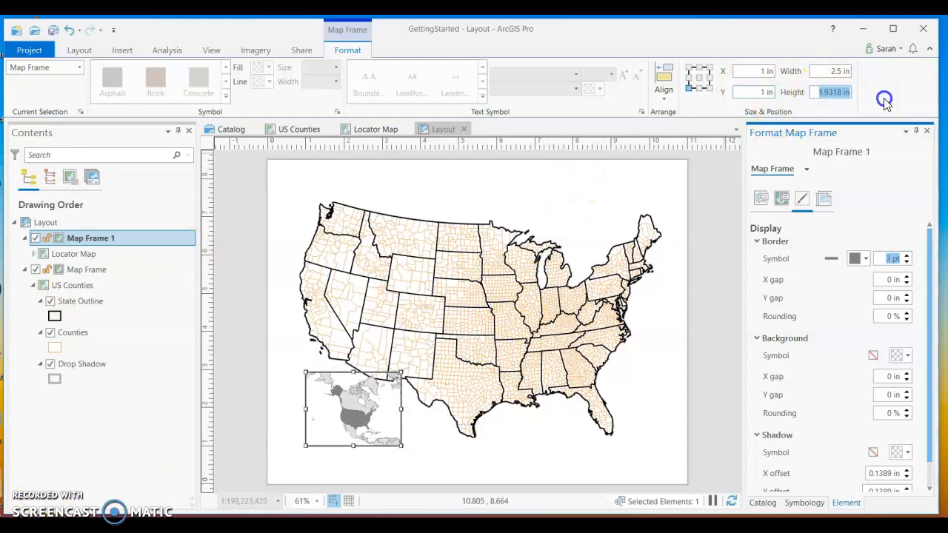